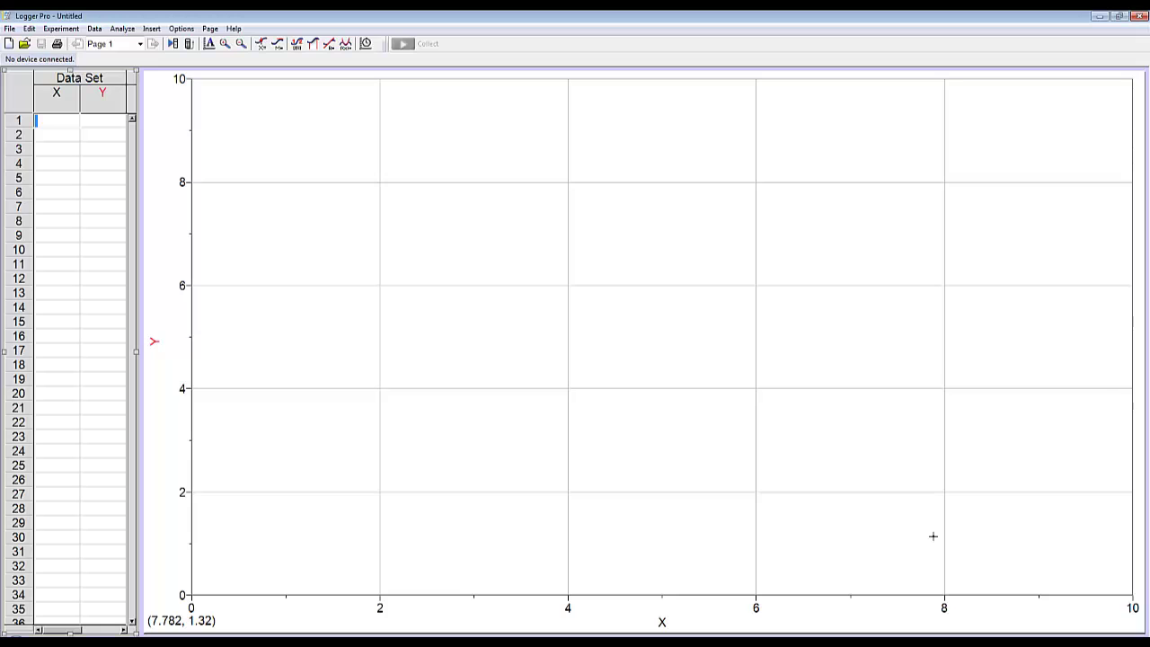
# Shrink the existing graph into the upper right and insert a second graph sized to fill the lower right
pyautogui.click(176, 448)
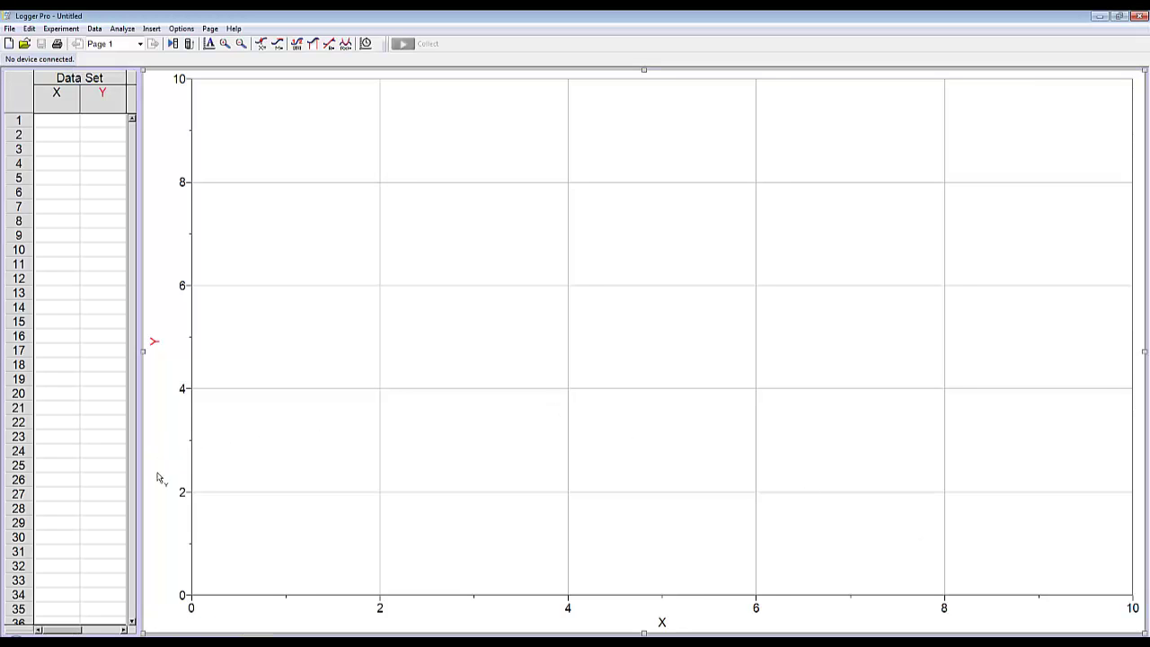
pyautogui.moveTo(142, 633); pyautogui.dragTo(586, 389)
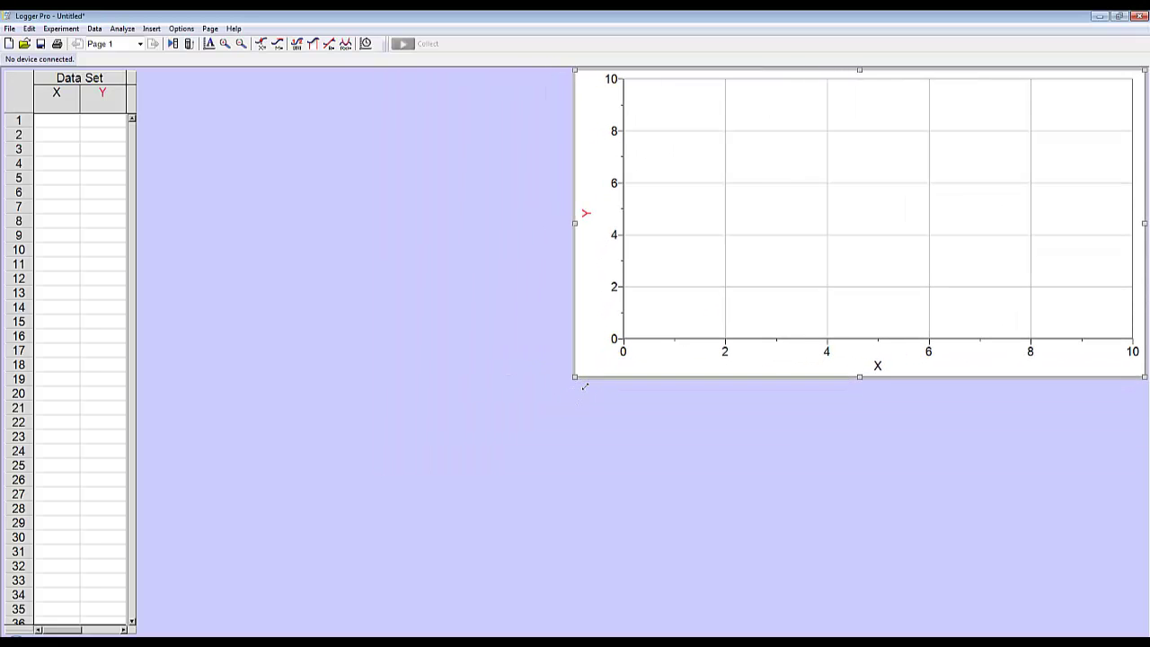
pyautogui.click(151, 28)
pyautogui.click(143, 43)
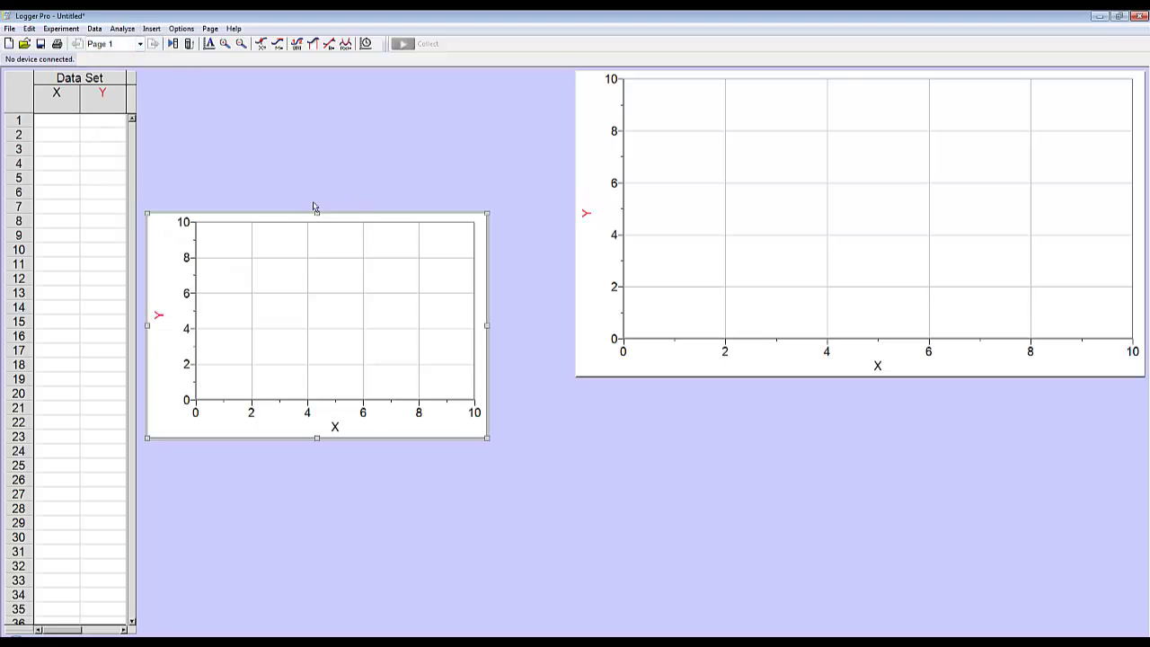
pyautogui.moveTo(315, 222); pyautogui.dragTo(970, 390)
pyautogui.moveTo(799, 604); pyautogui.dragTo(577, 635)
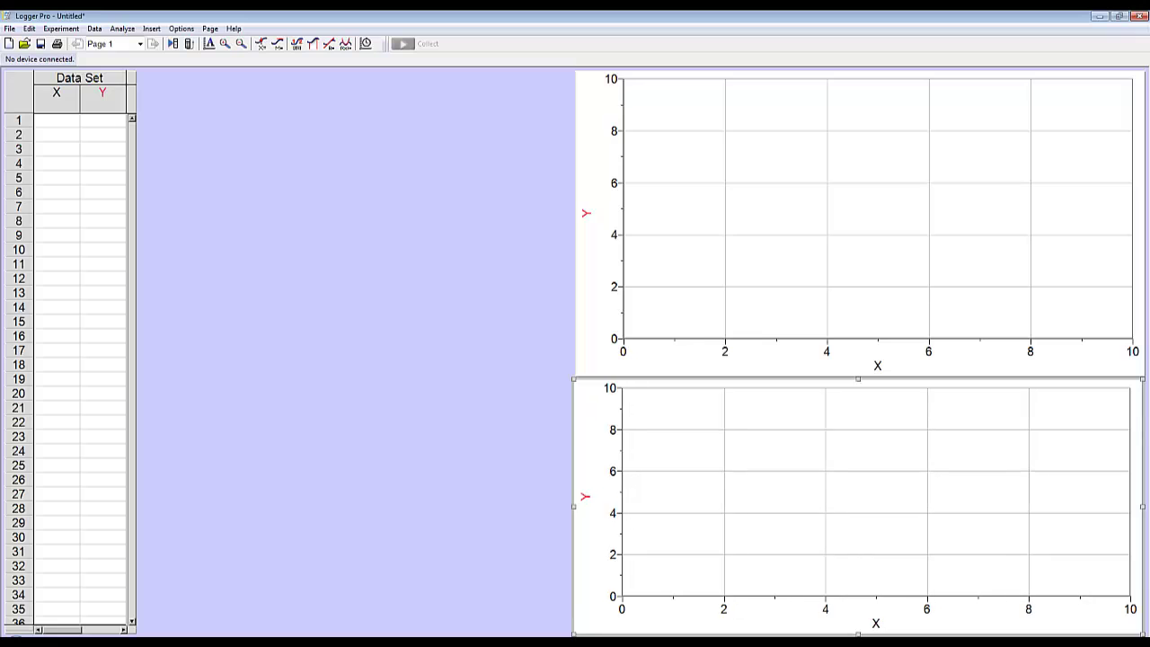
# Insert the direct_measurement_video_toy movie from the VideoAnalysisLab folder and place it at the upper left
pyautogui.click(151, 28)
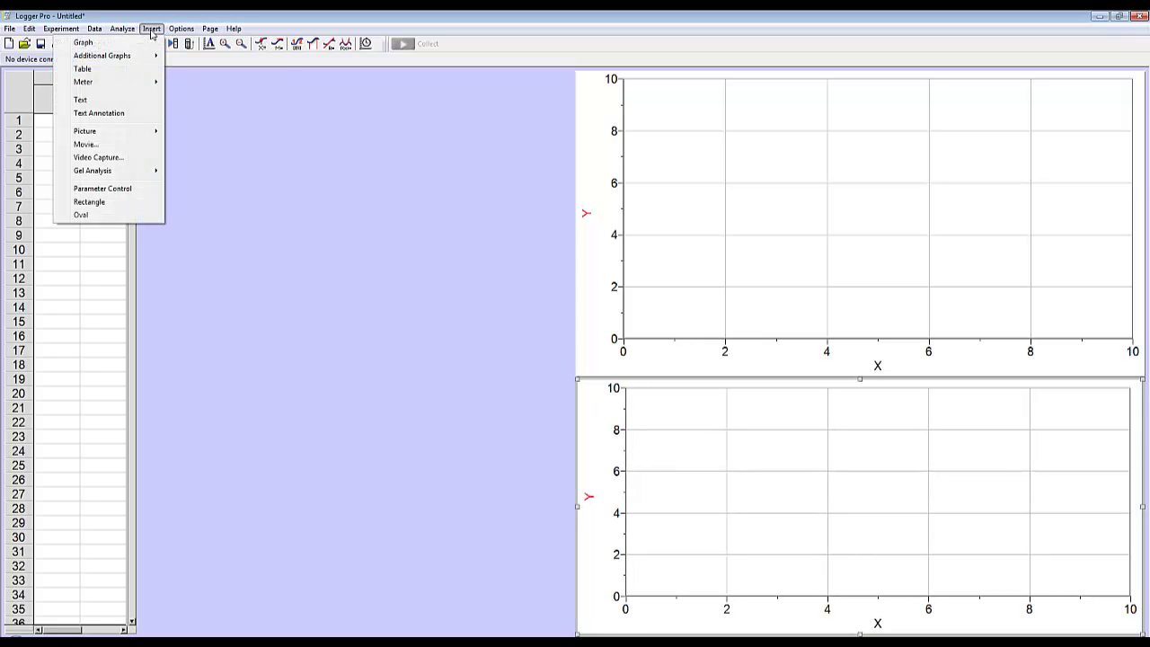
pyautogui.click(105, 145)
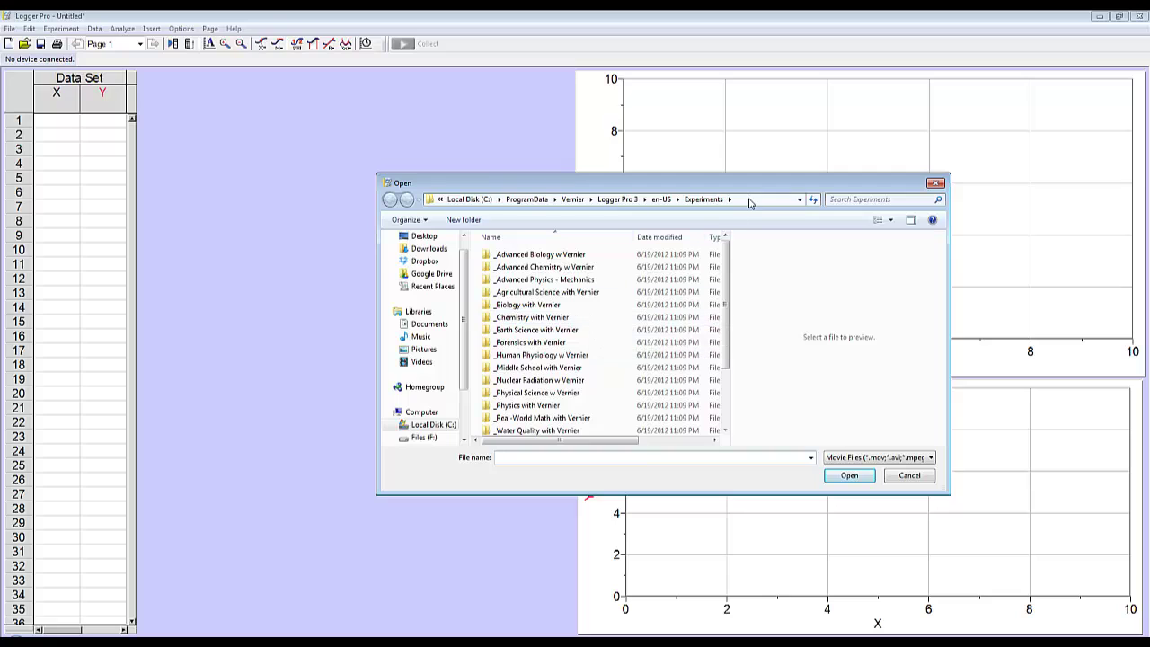
pyautogui.click(755, 201)
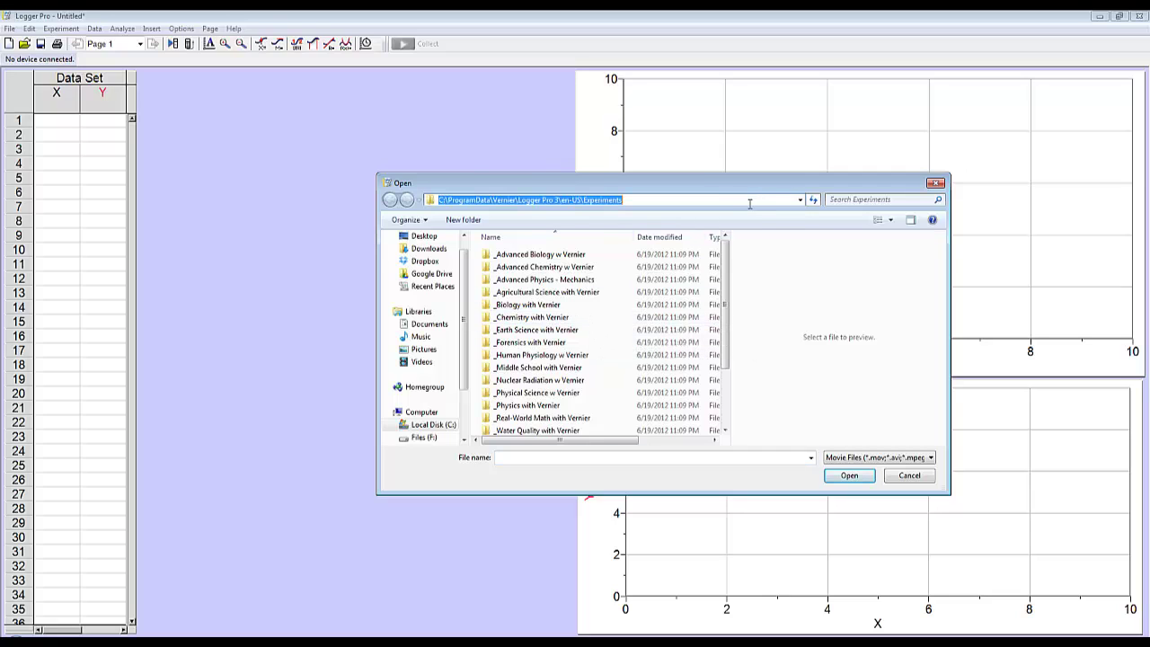
pyautogui.hotkey('ctrl', 'v')
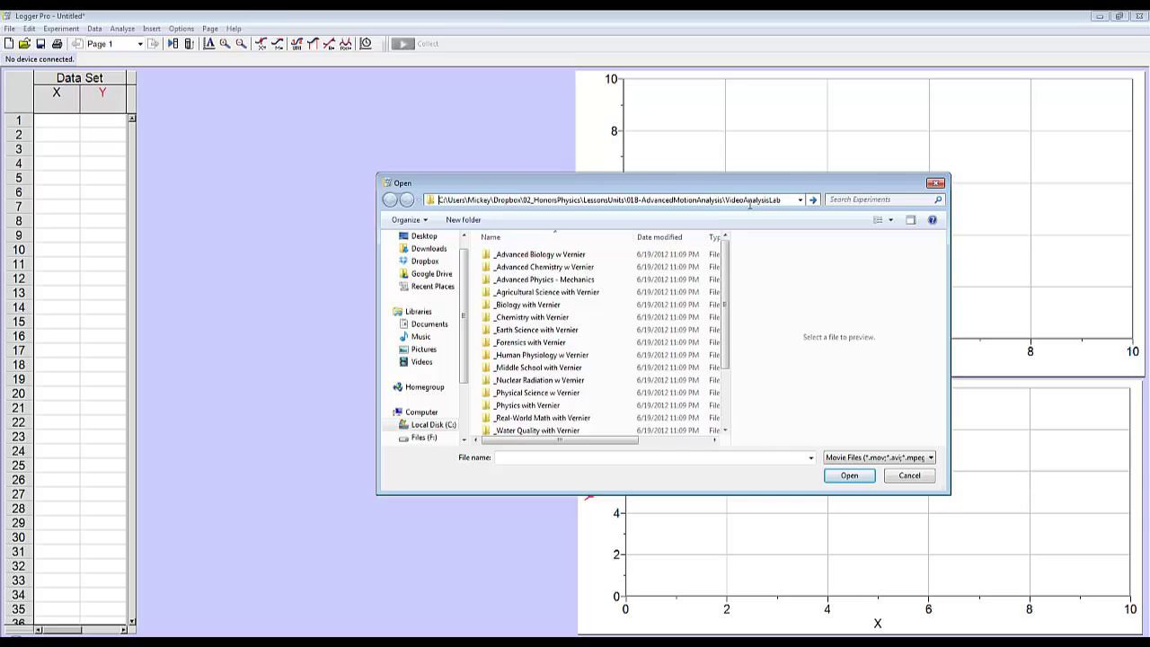
pyautogui.press('Return')
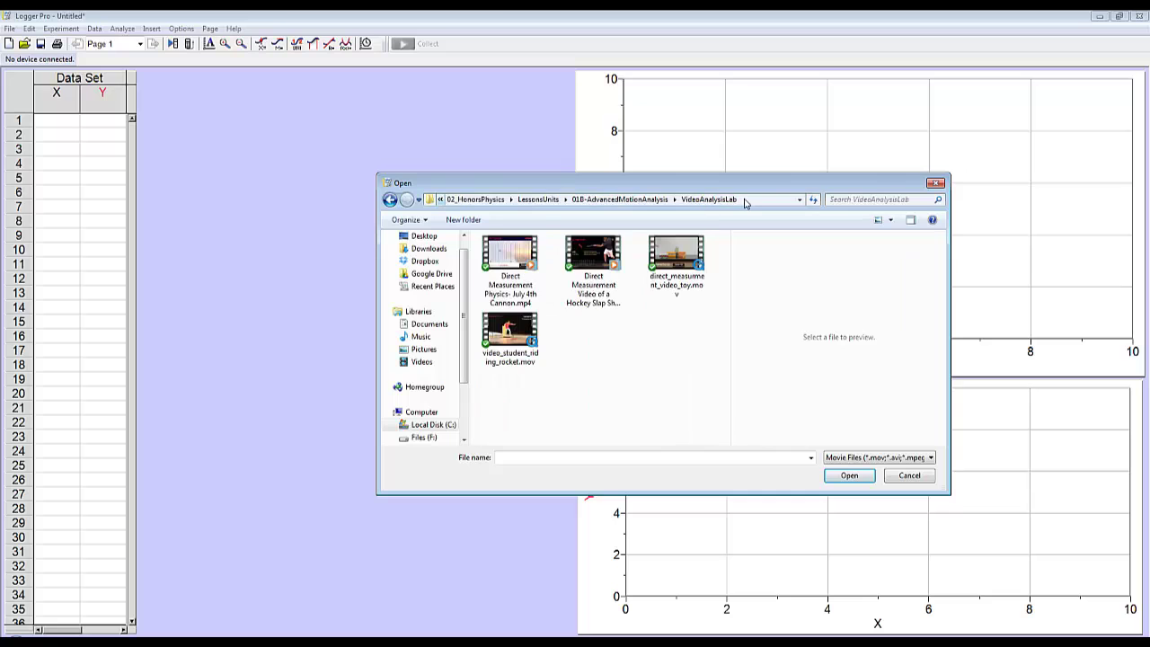
pyautogui.doubleClick(682, 259)
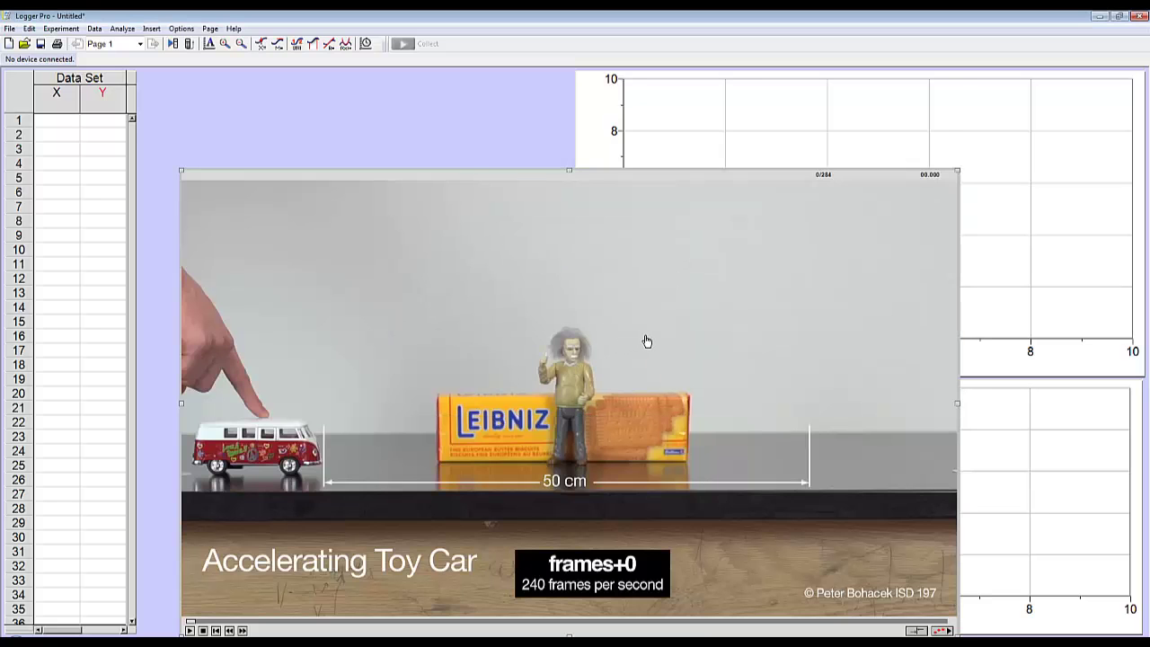
pyautogui.moveTo(642, 341); pyautogui.dragTo(468, 241)
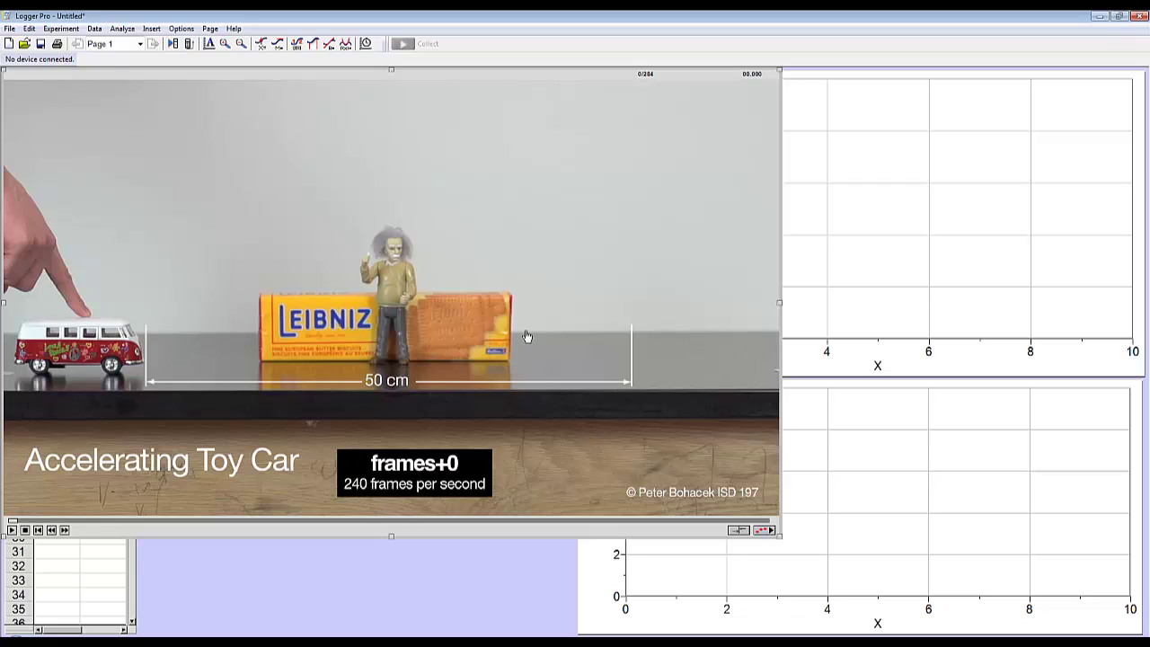
# In Movie Options, override the frame rate to 240 fps and advance 10 frames per added point
pyautogui.rightClick(527, 224)
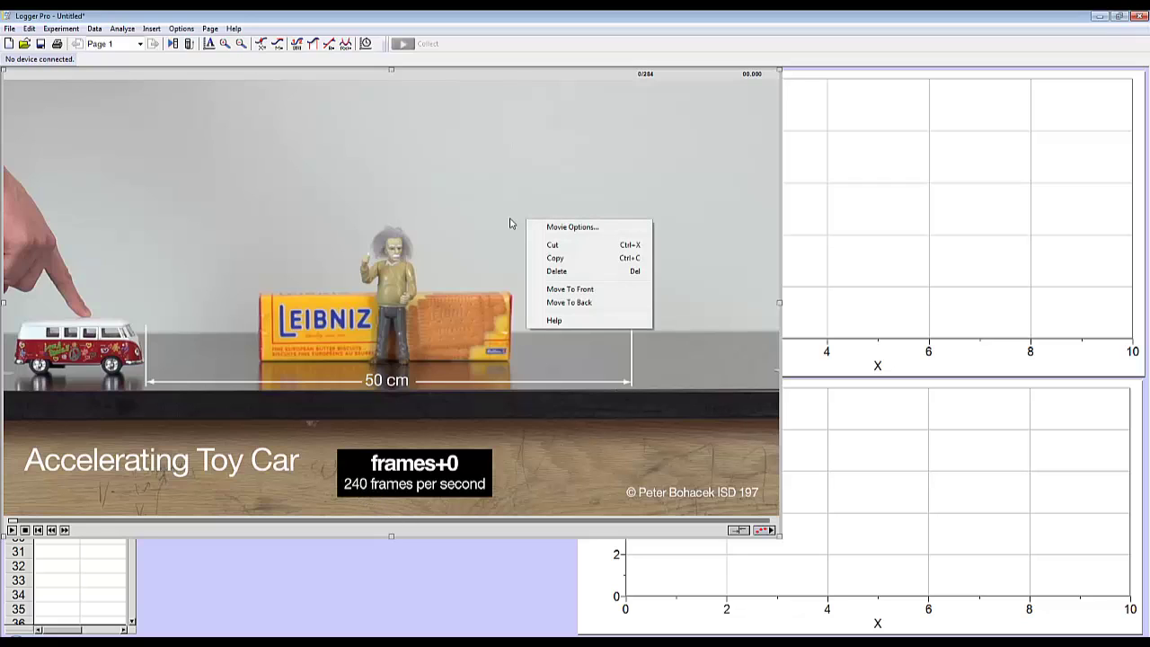
pyautogui.click(550, 227)
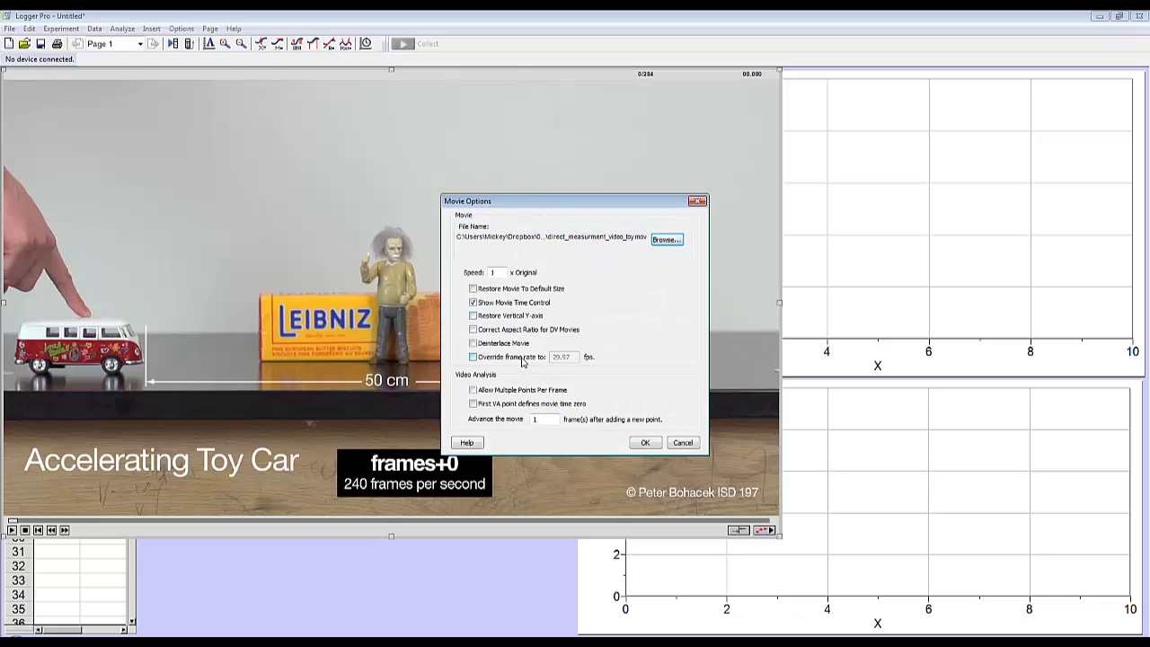
pyautogui.click(523, 358)
pyautogui.moveTo(575, 360); pyautogui.dragTo(528, 363)
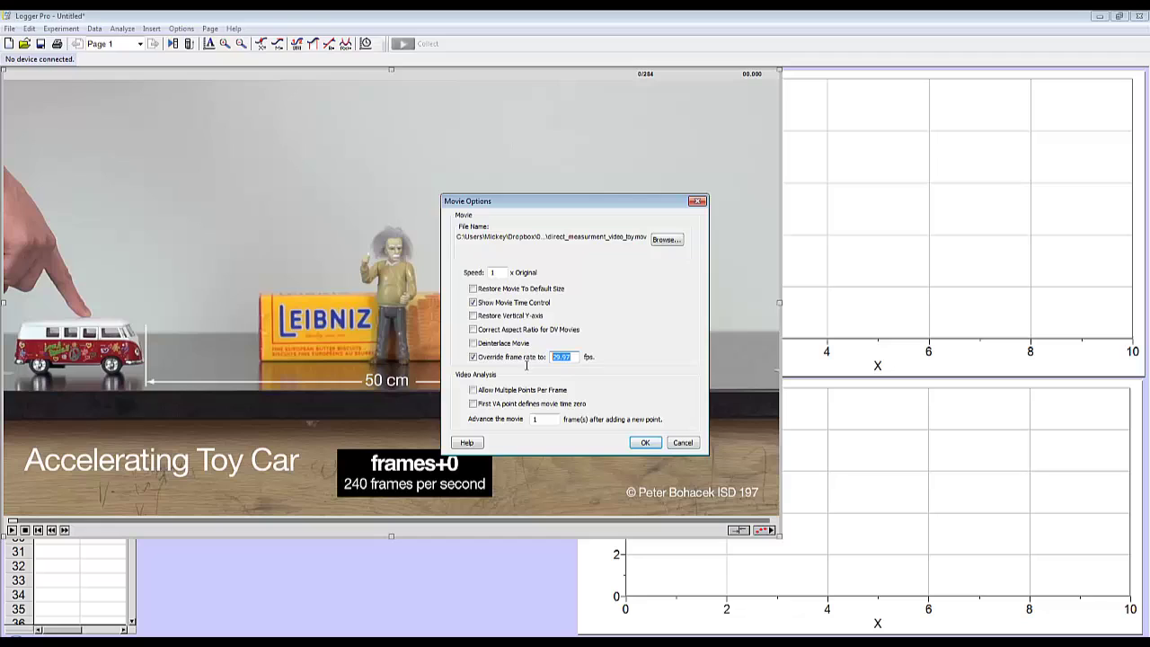
pyautogui.write('240')
pyautogui.click(548, 424)
pyautogui.write('0')
pyautogui.click(643, 443)
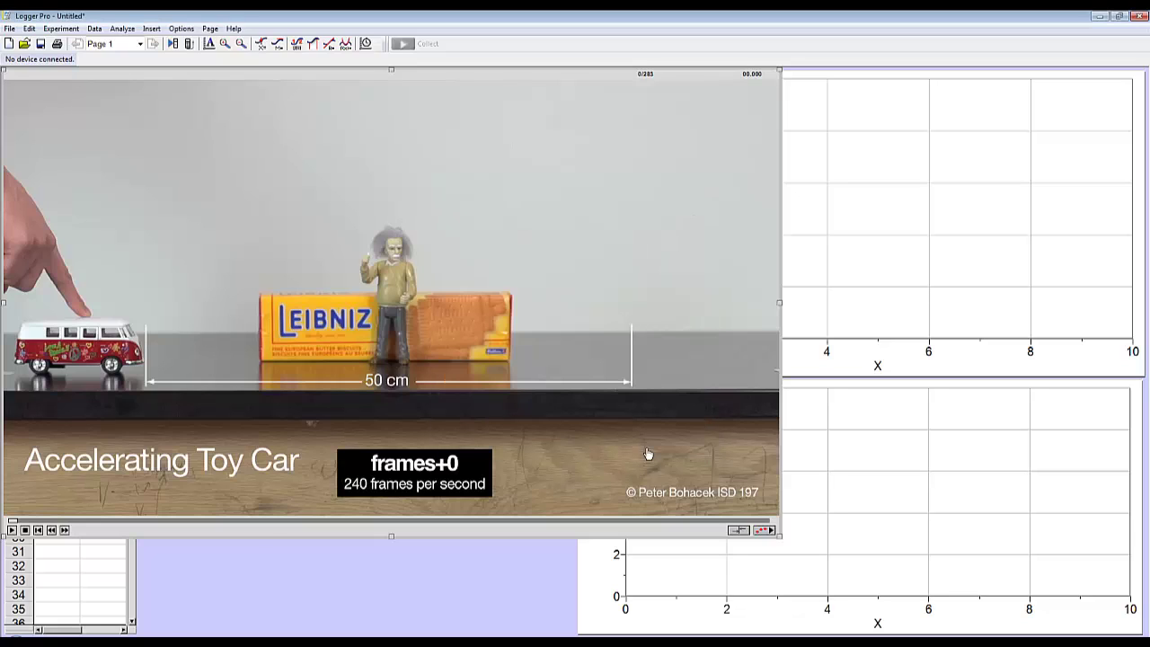
# Enable video analysis and set the coordinate origin at the toy car's rear wheel
pyautogui.click(769, 531)
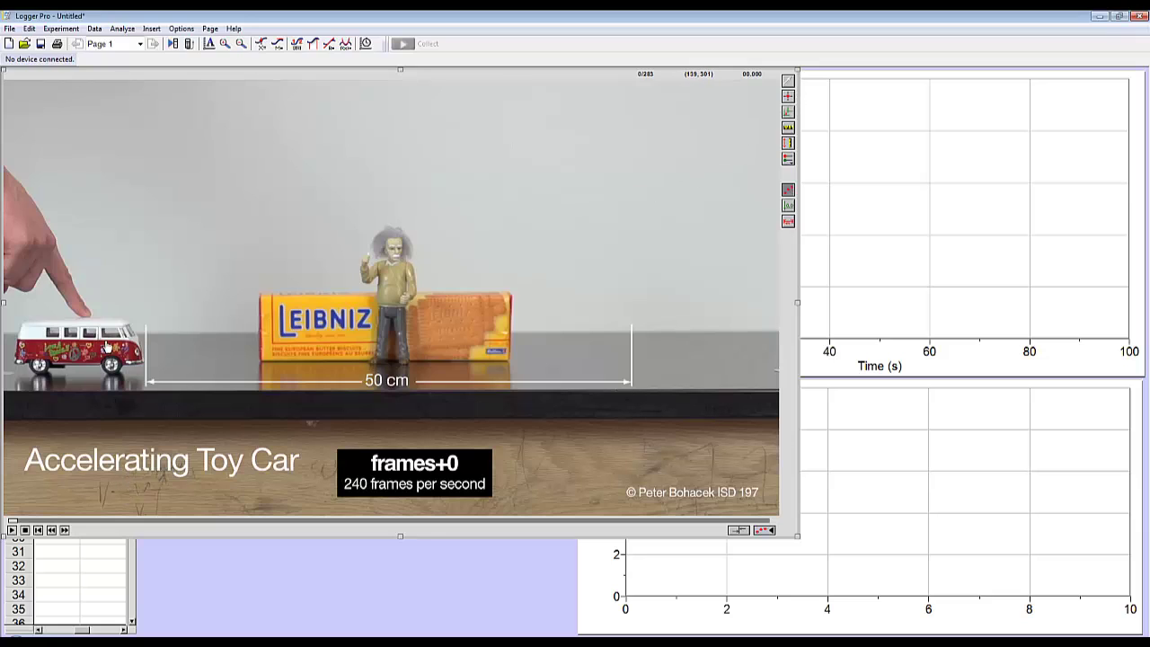
pyautogui.click(789, 112)
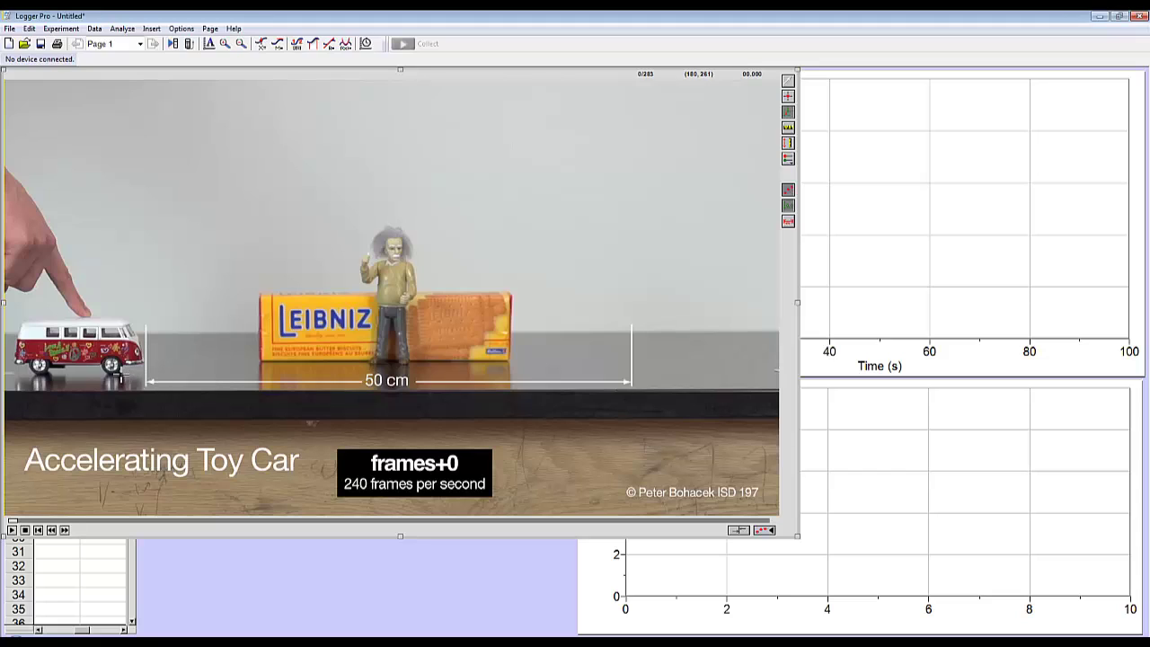
pyautogui.click(111, 364)
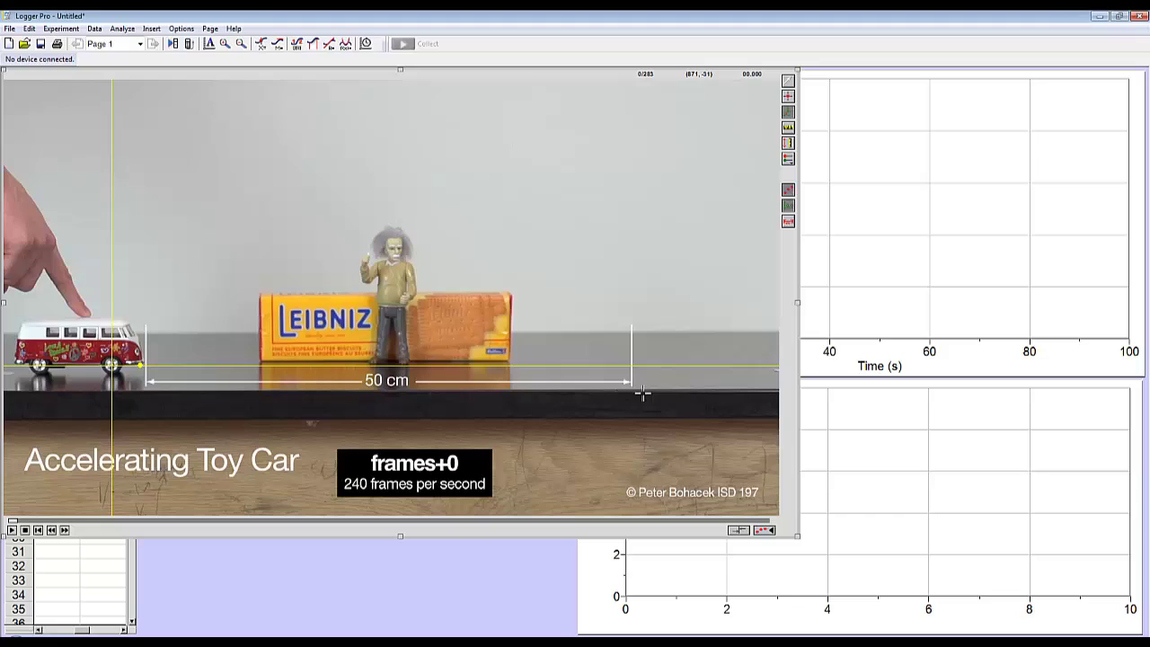
# Draw a scale line along the 50 cm marker and set its length to 0.5 m
pyautogui.click(790, 131)
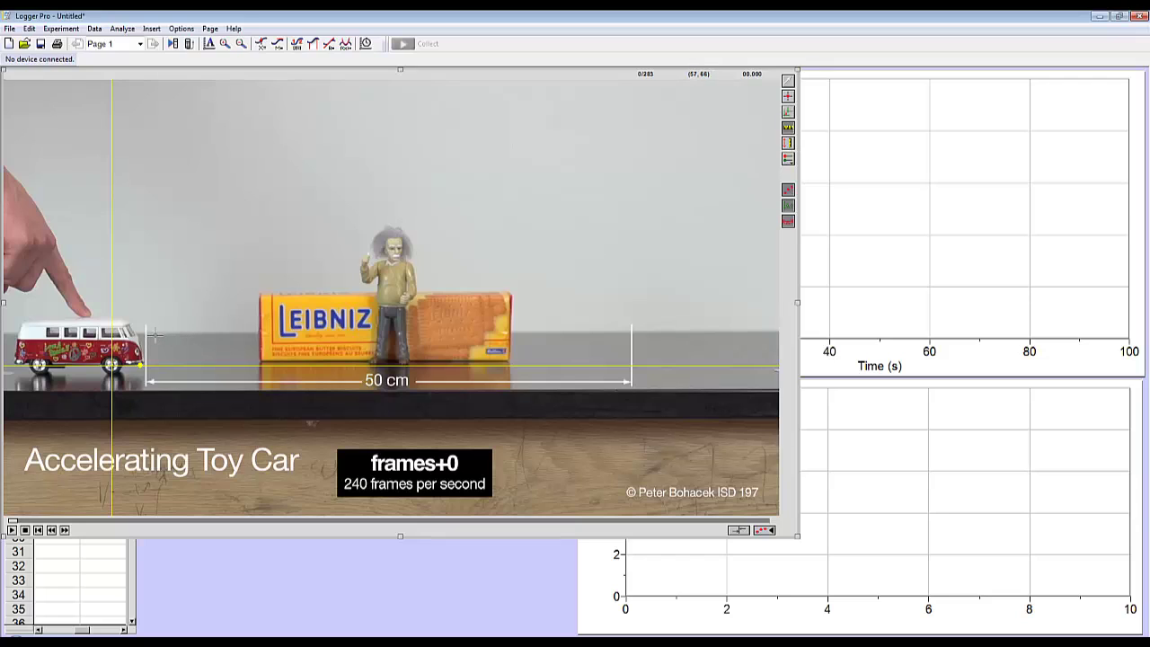
pyautogui.moveTo(154, 335); pyautogui.dragTo(639, 334)
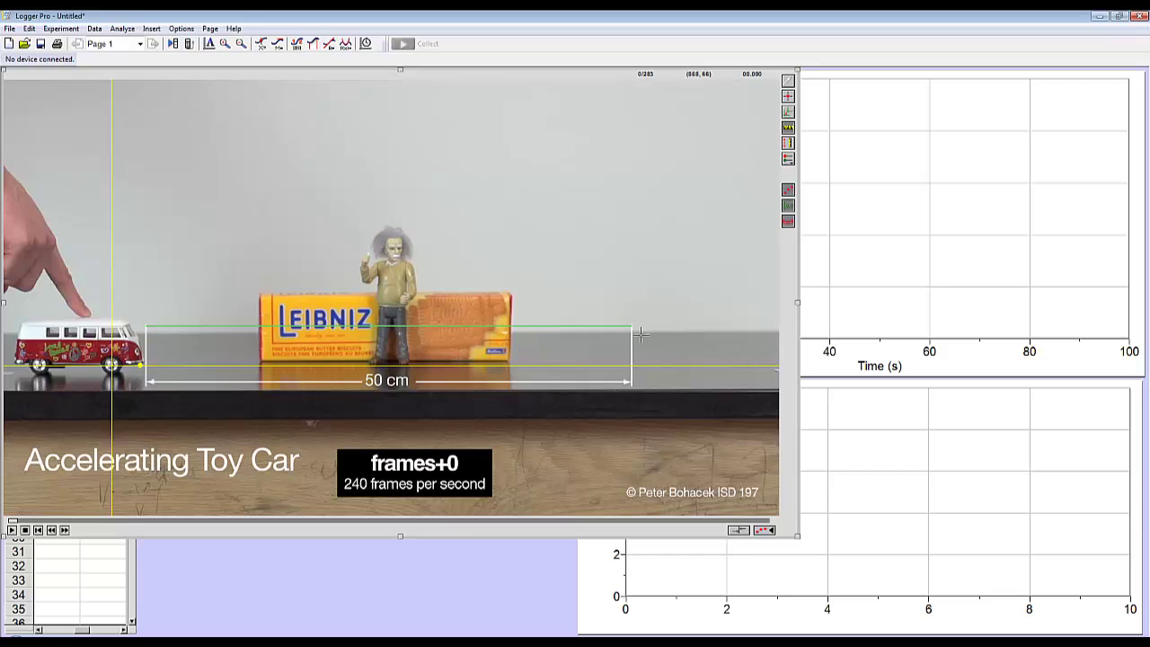
pyautogui.moveTo(640, 334); pyautogui.dragTo(640, 335)
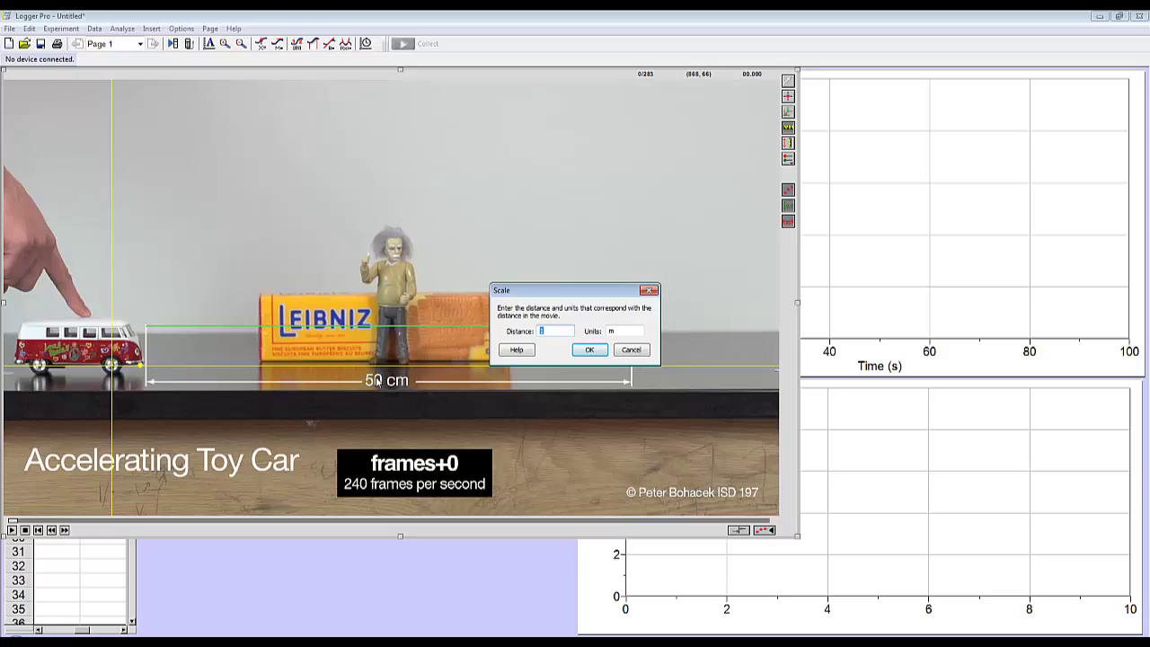
pyautogui.write('.5')
pyautogui.click(588, 351)
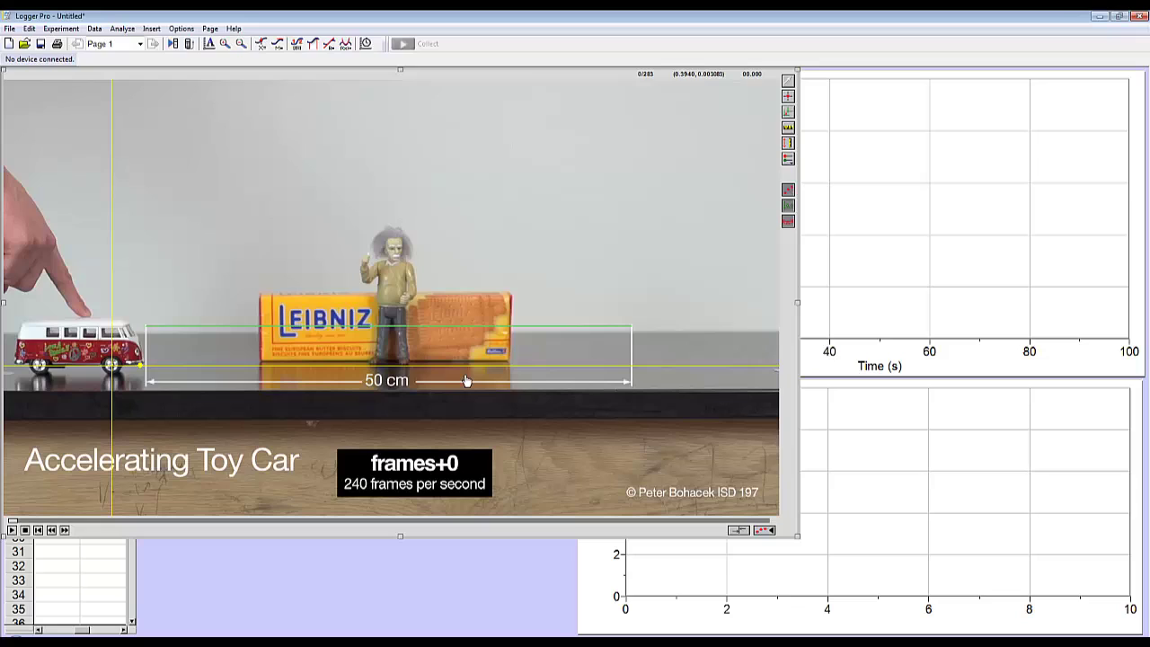
# Hide the scale line and step the movie forward to frame 5 of 283
pyautogui.click(788, 222)
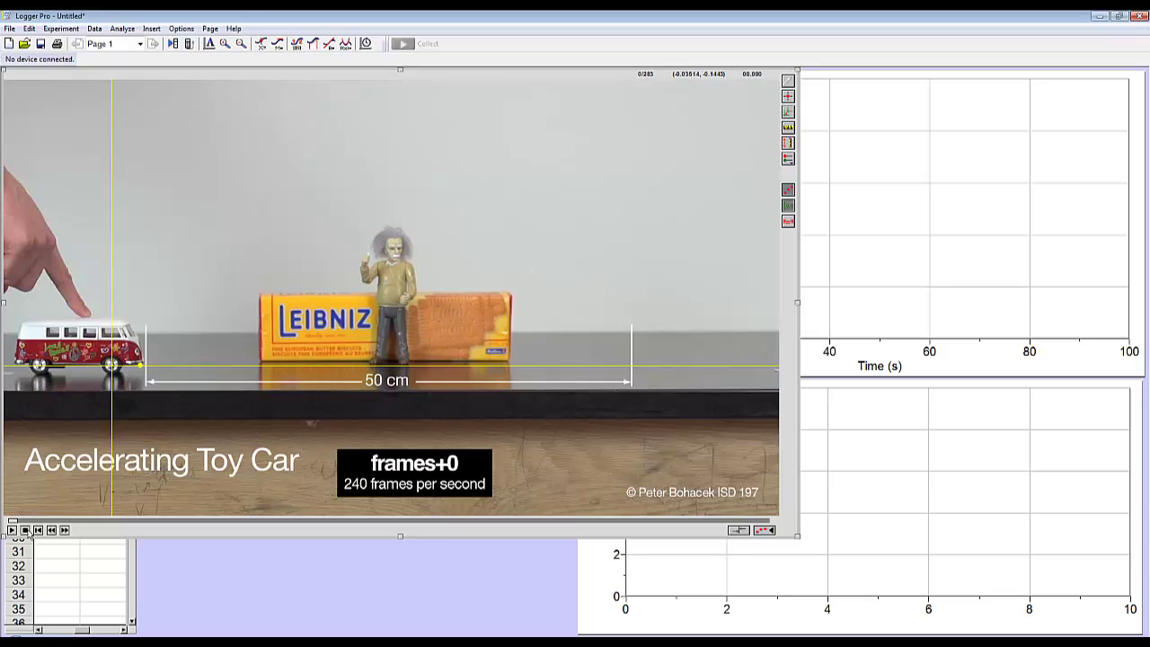
pyautogui.click(65, 530)
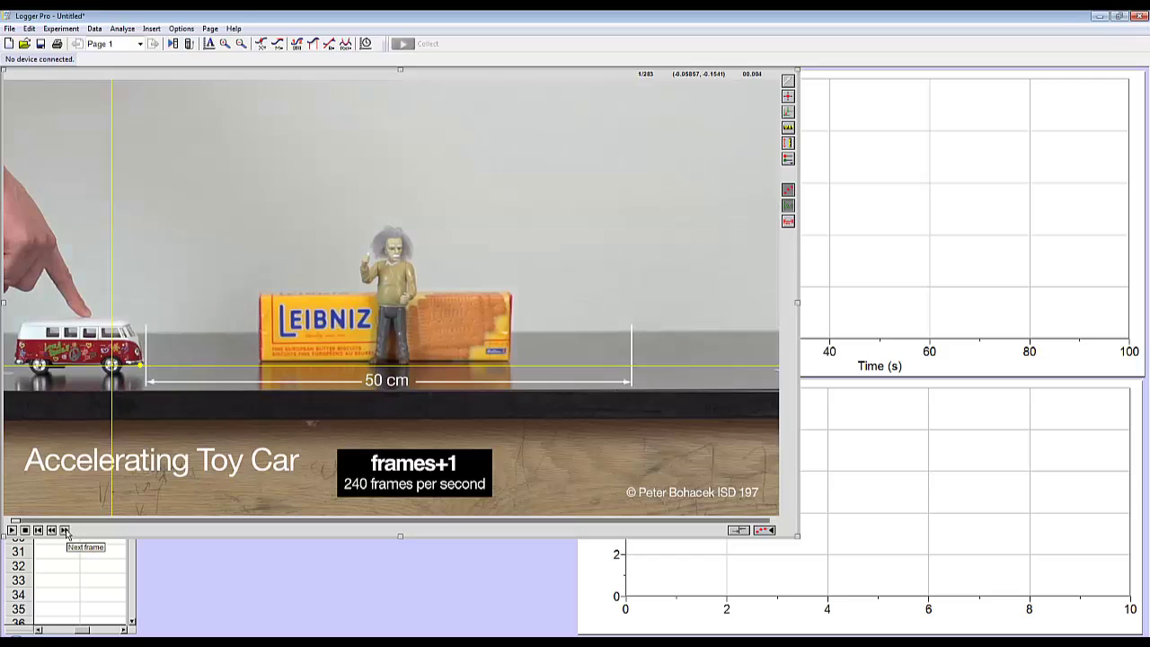
pyautogui.click(65, 531)
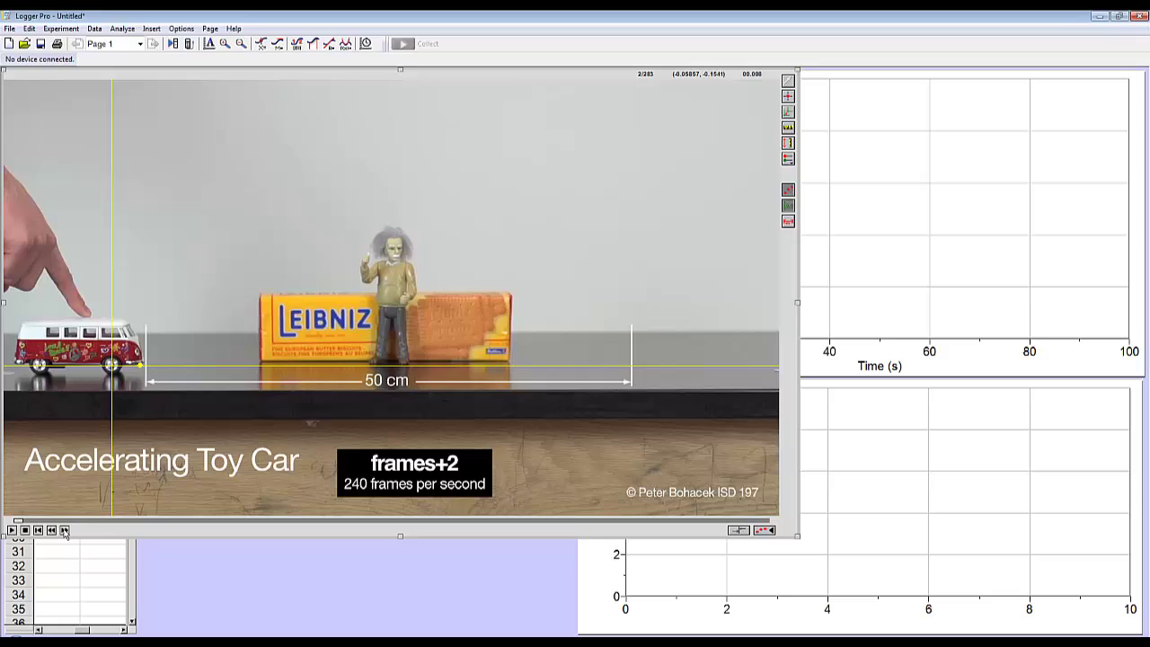
pyautogui.click(65, 531)
pyautogui.click(64, 531)
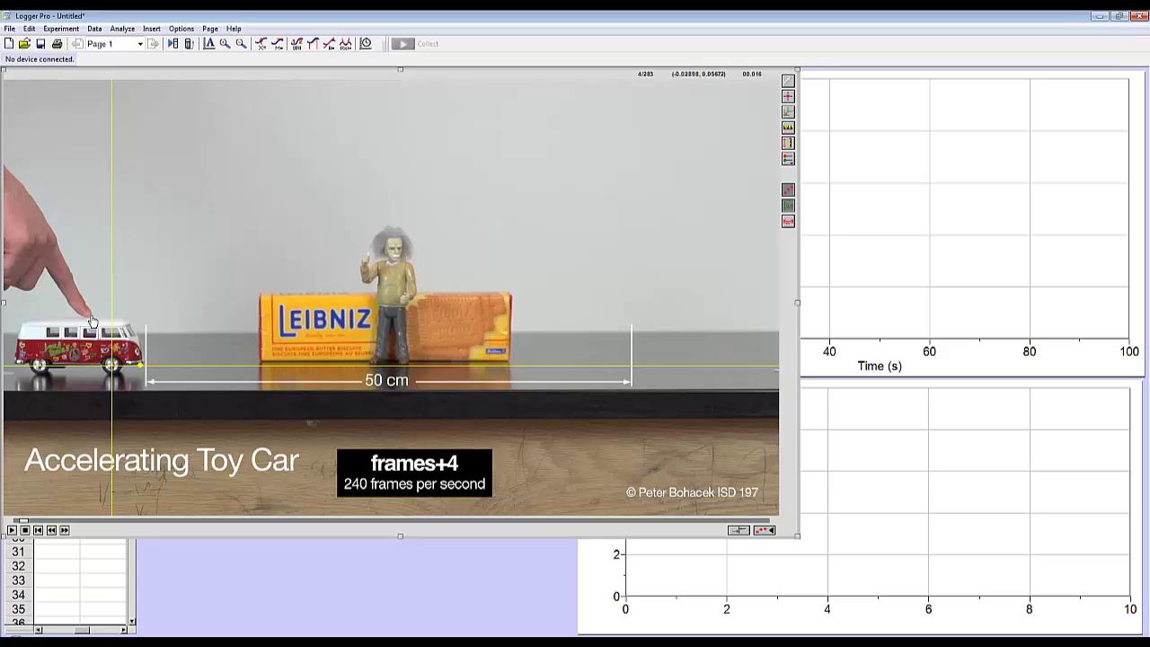
pyautogui.click(64, 530)
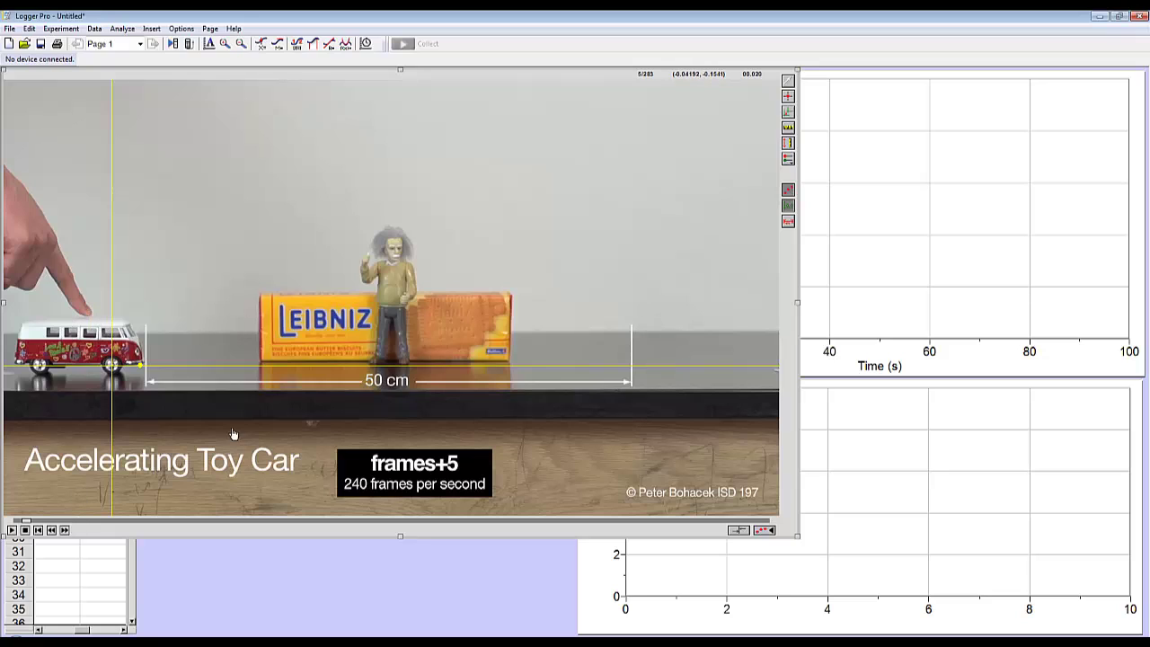
# Mark the car's rear wheel at frames 5 through 75, hiding the origin axes along the way
pyautogui.click(788, 96)
pyautogui.click(116, 376)
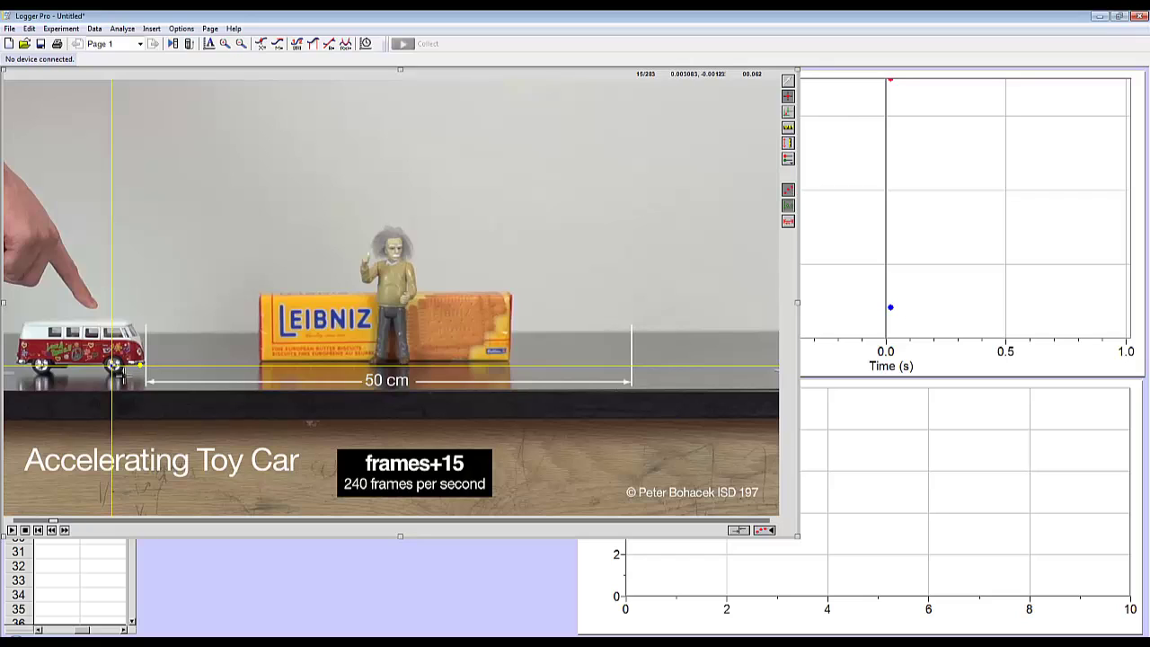
pyautogui.click(116, 367)
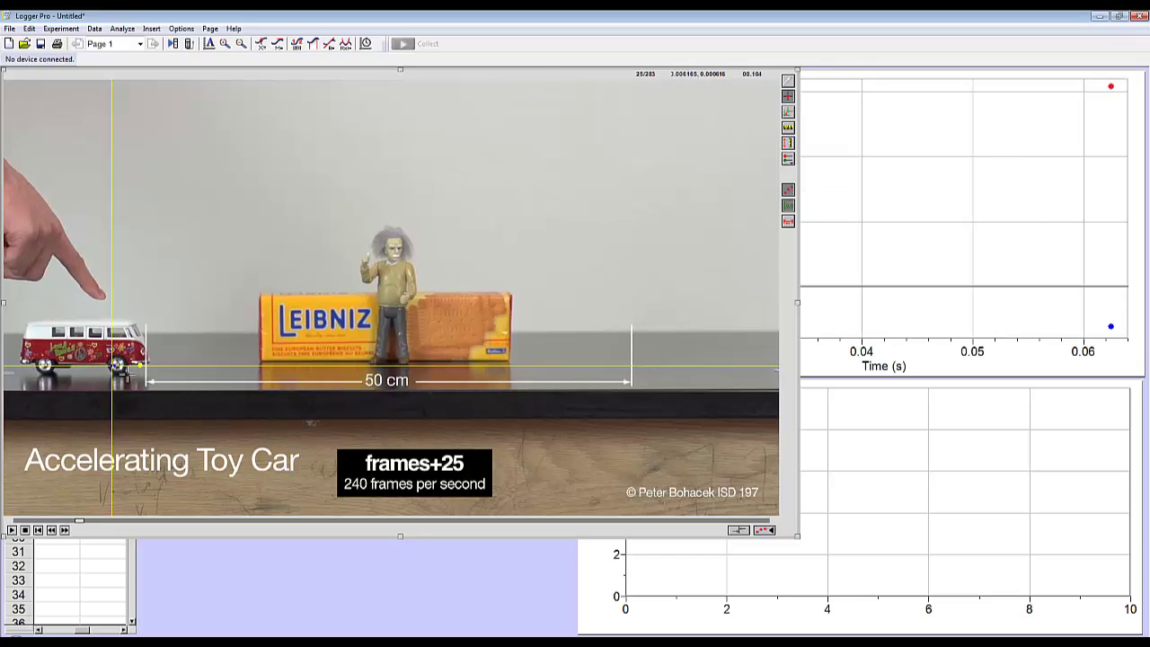
pyautogui.click(127, 372)
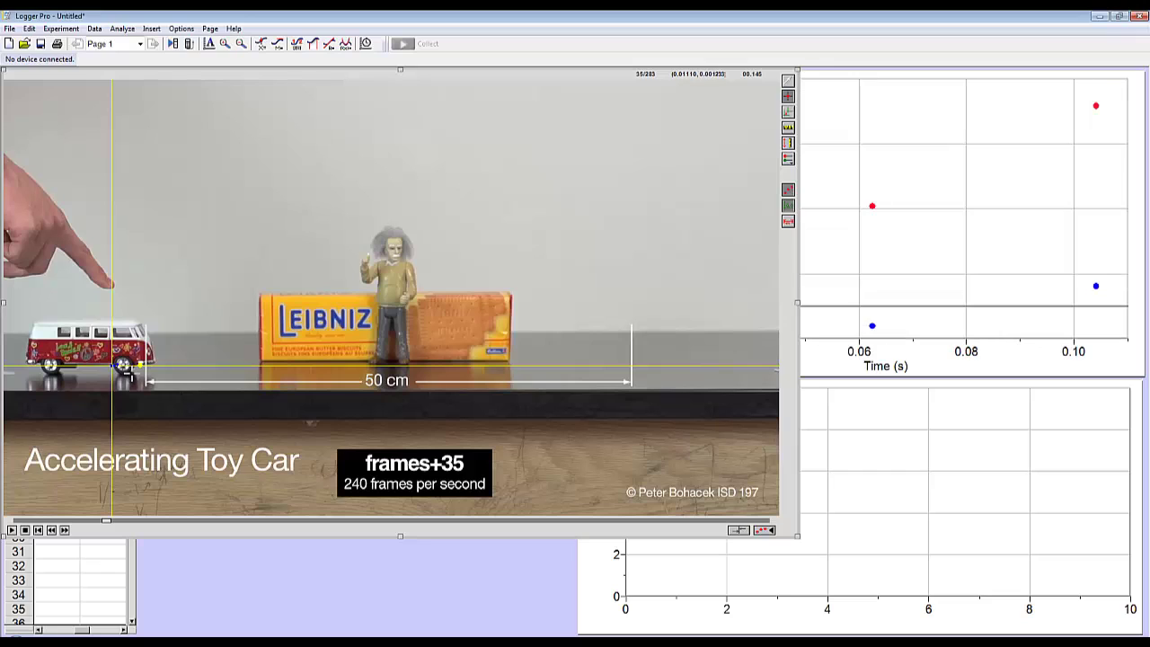
pyautogui.click(127, 370)
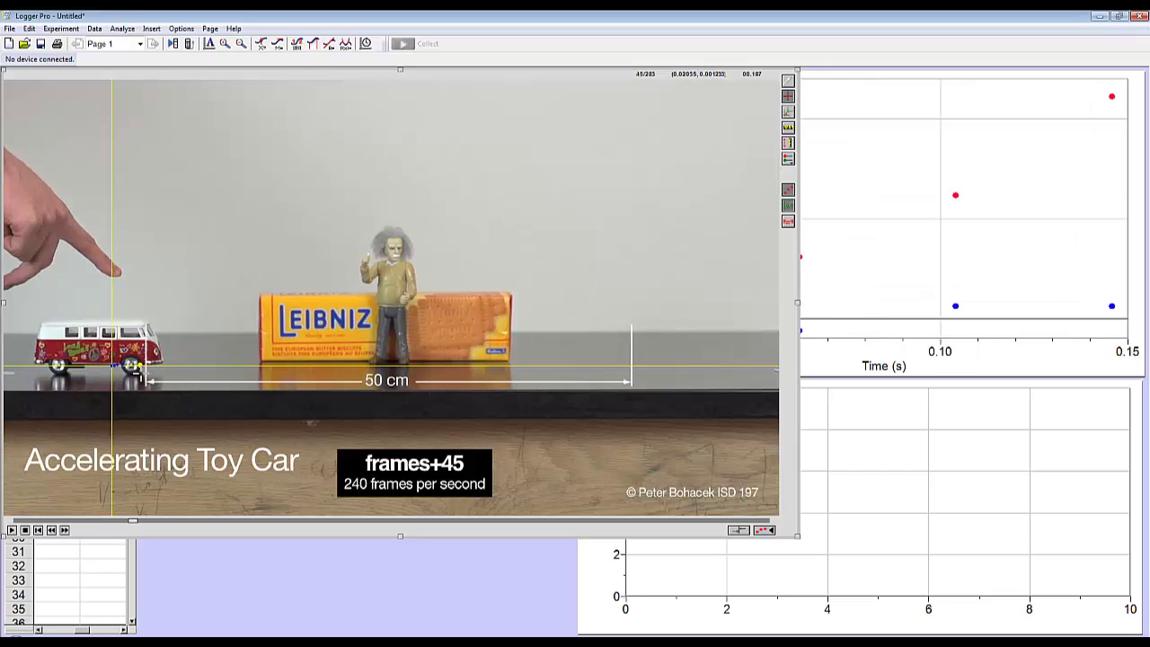
pyautogui.click(134, 368)
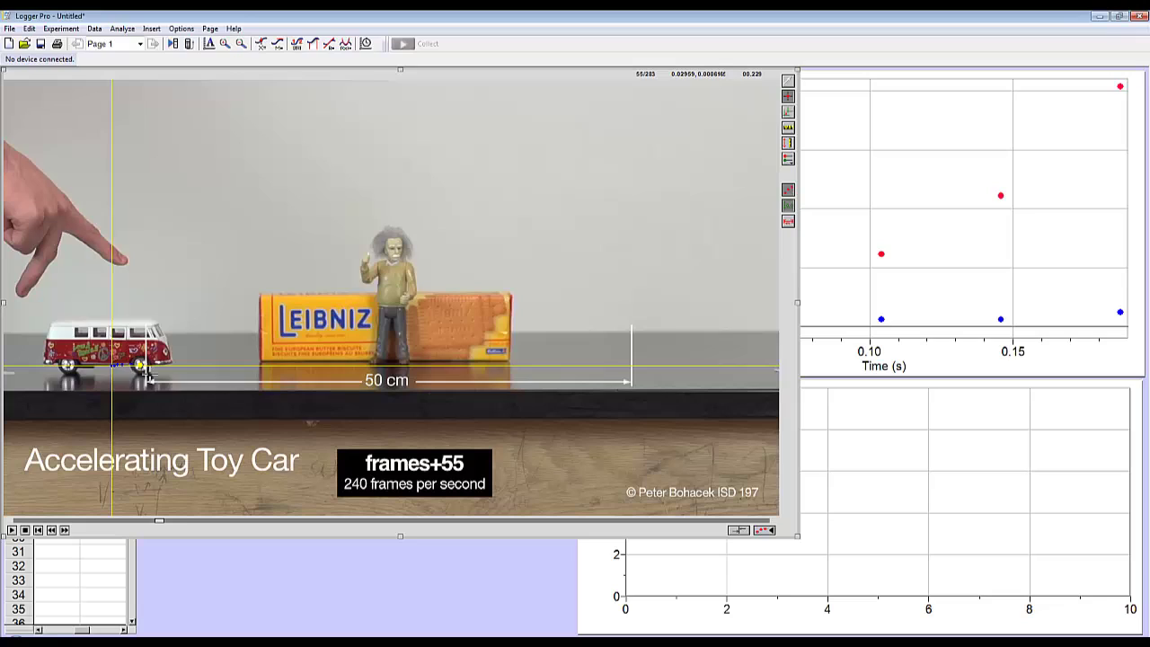
pyautogui.click(149, 376)
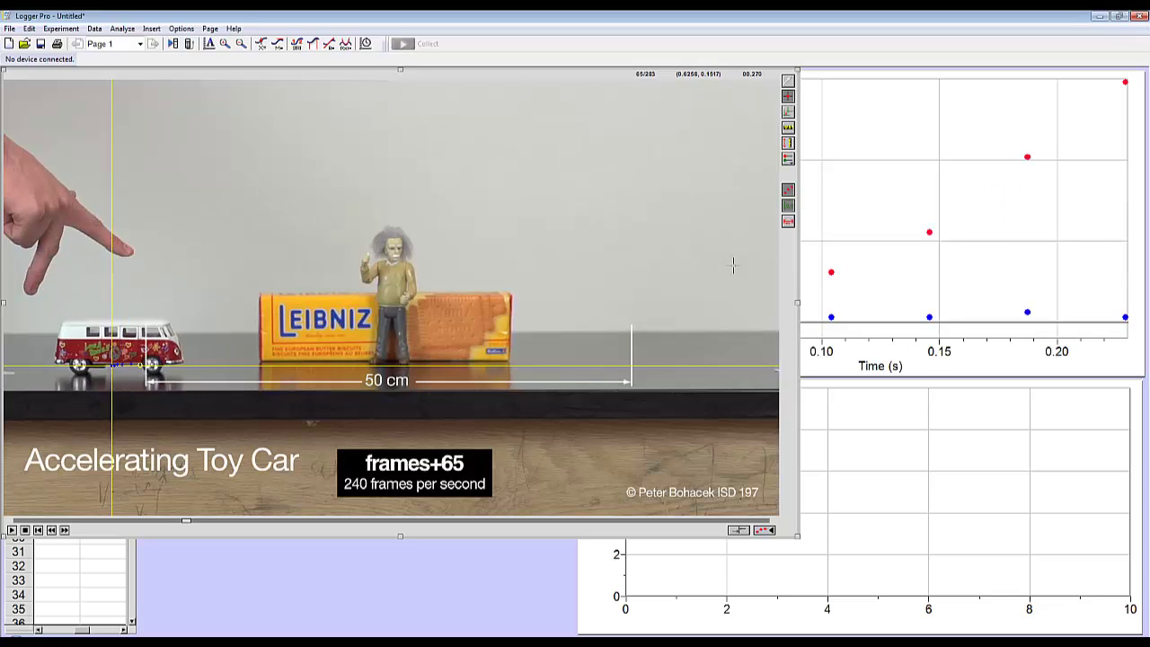
pyautogui.click(788, 208)
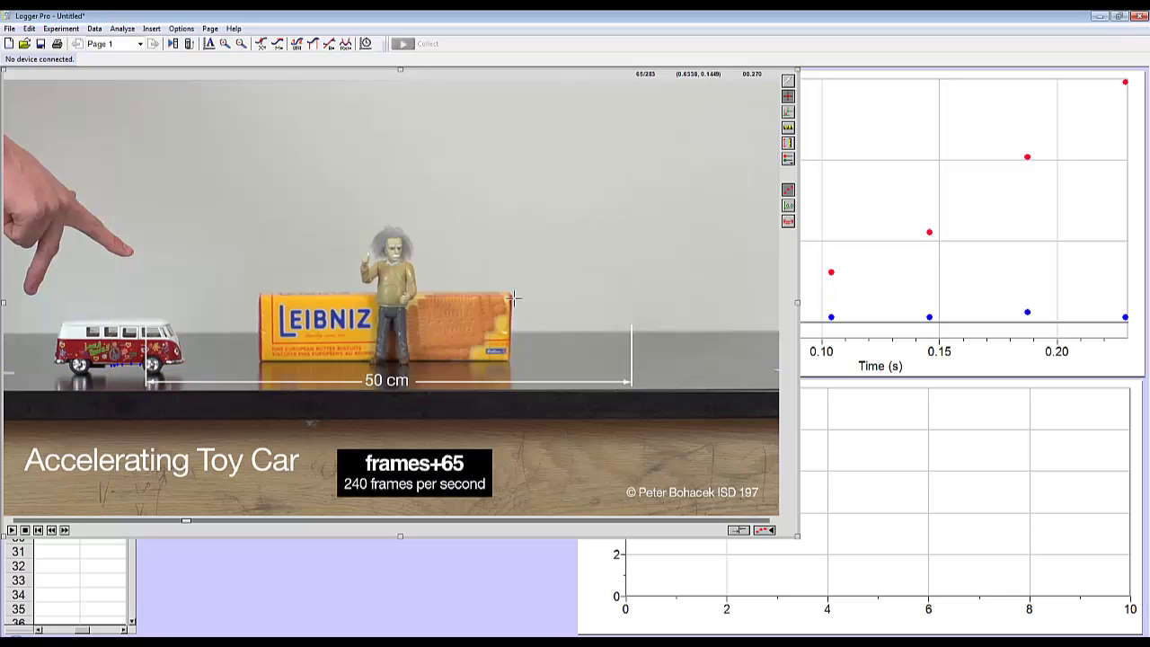
pyautogui.click(159, 378)
pyautogui.click(179, 376)
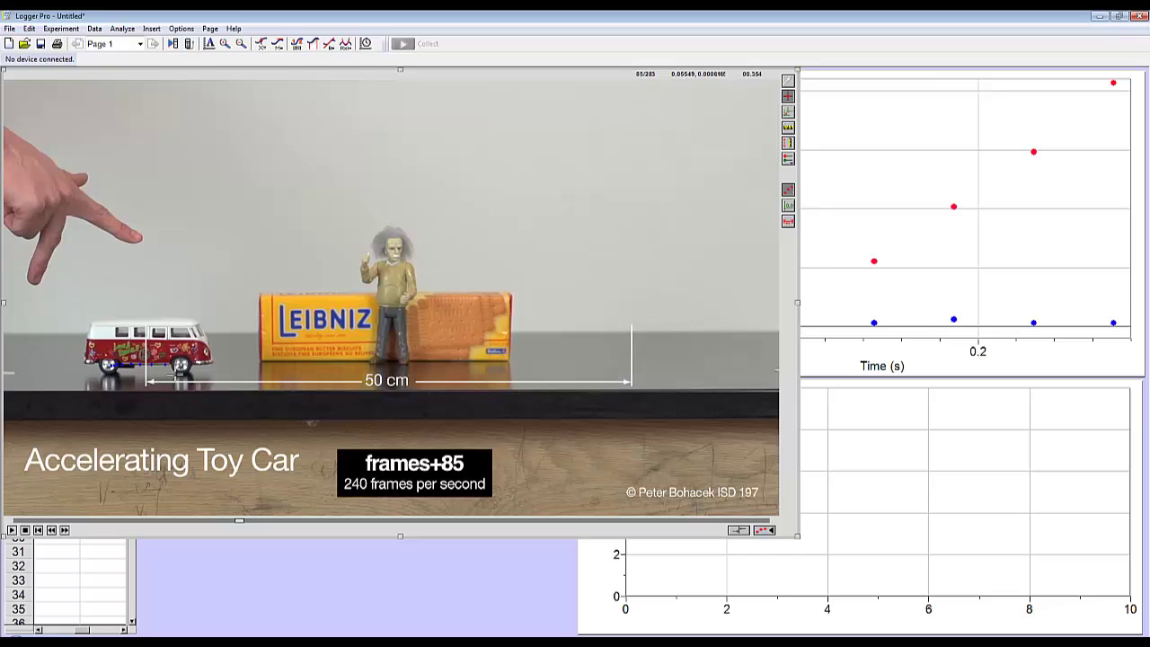
# Enlarge the movie and mark the wheel every ten frames from frame 85 to 195
pyautogui.moveTo(803, 542); pyautogui.dragTo(979, 636)
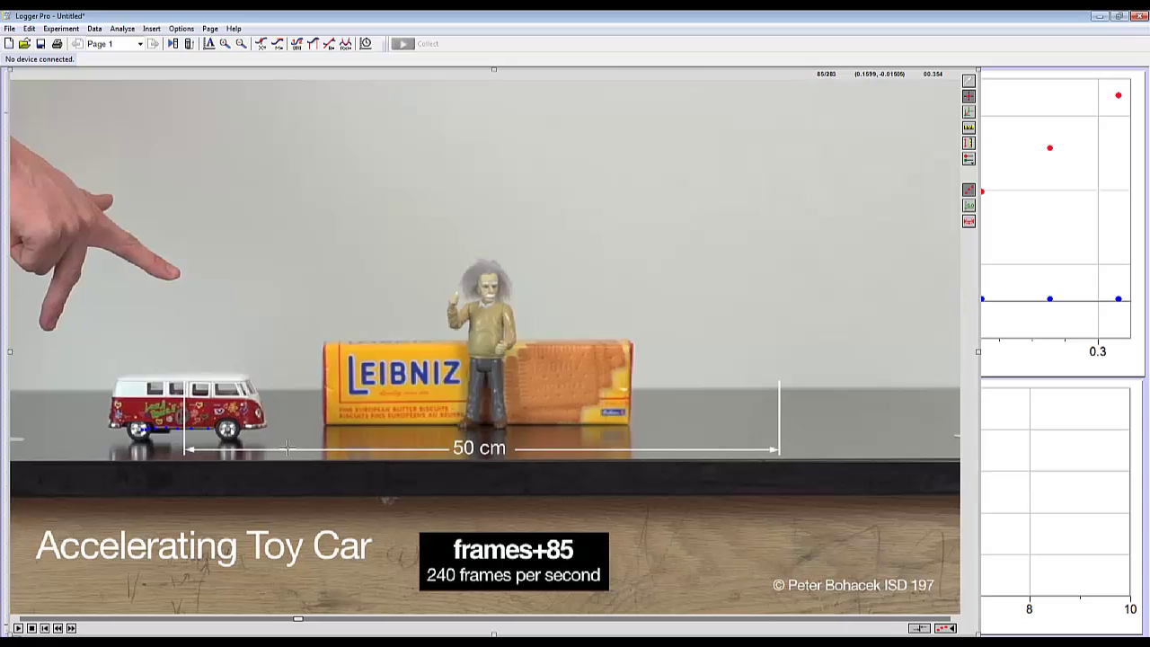
pyautogui.click(234, 435)
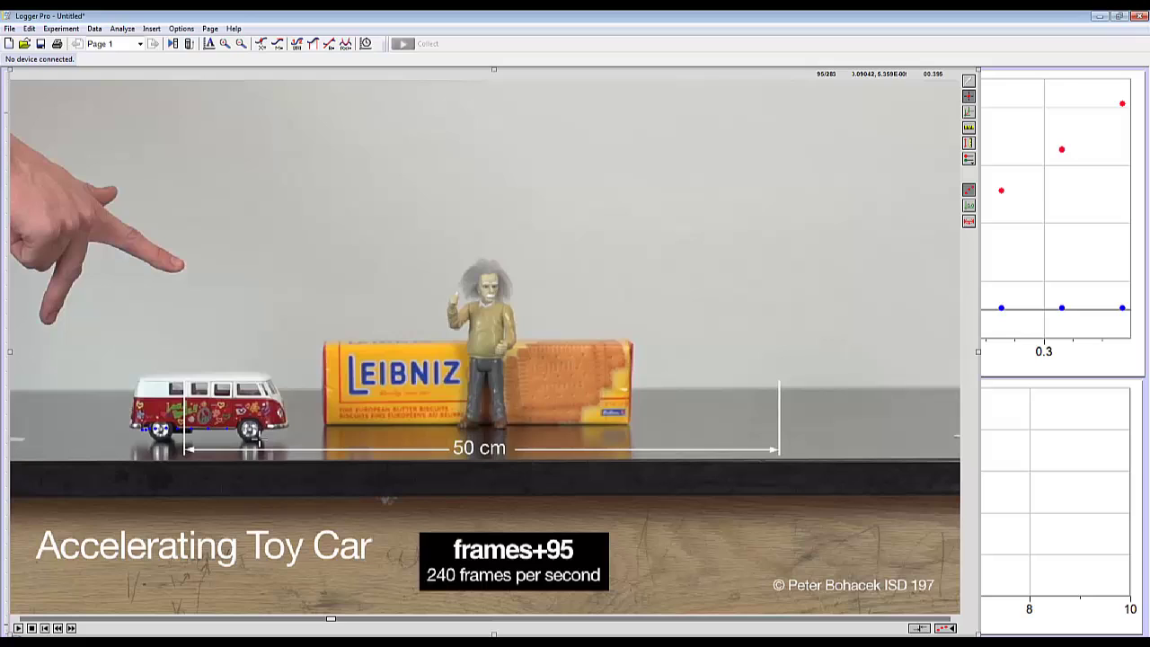
pyautogui.click(259, 435)
pyautogui.click(281, 437)
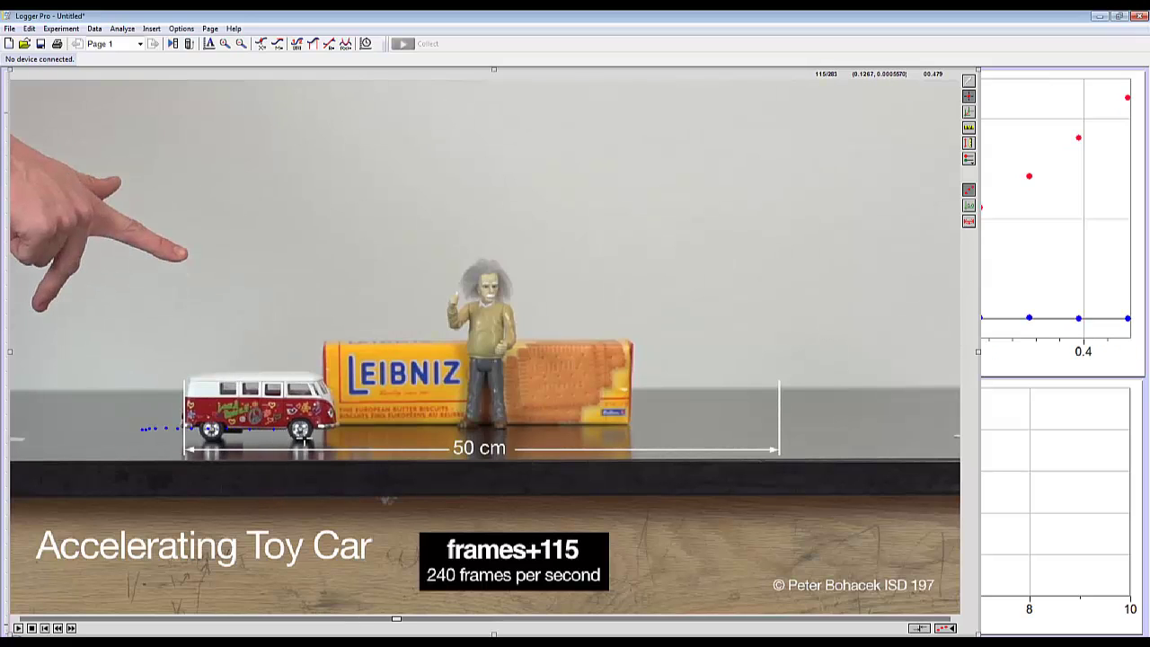
pyautogui.click(304, 435)
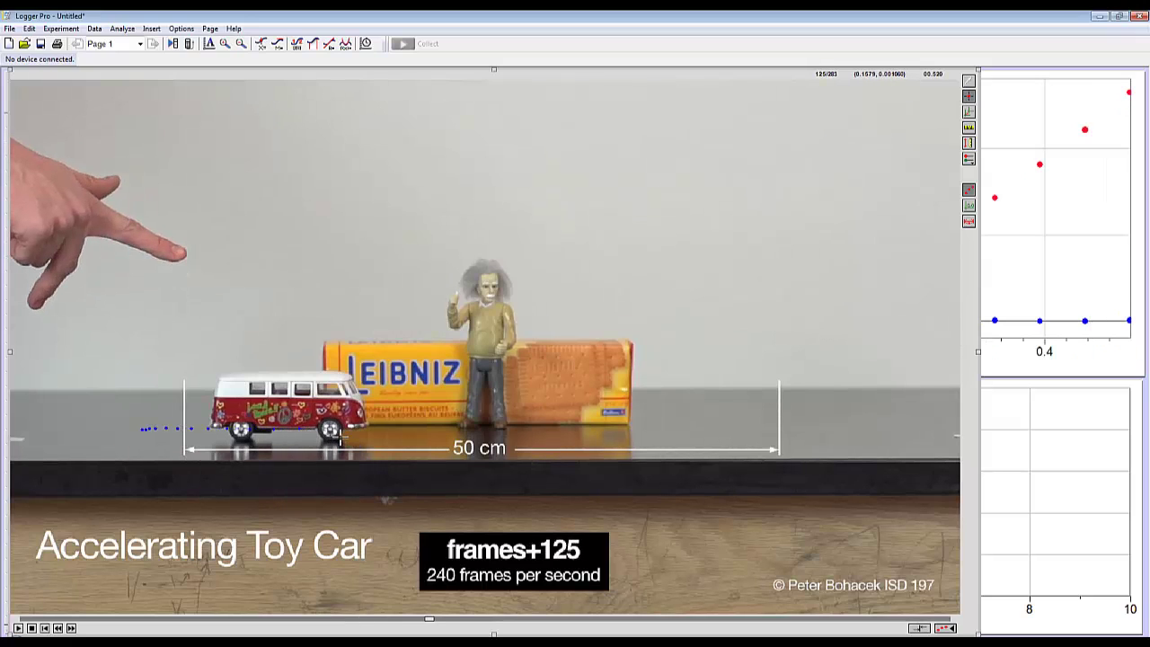
pyautogui.click(339, 435)
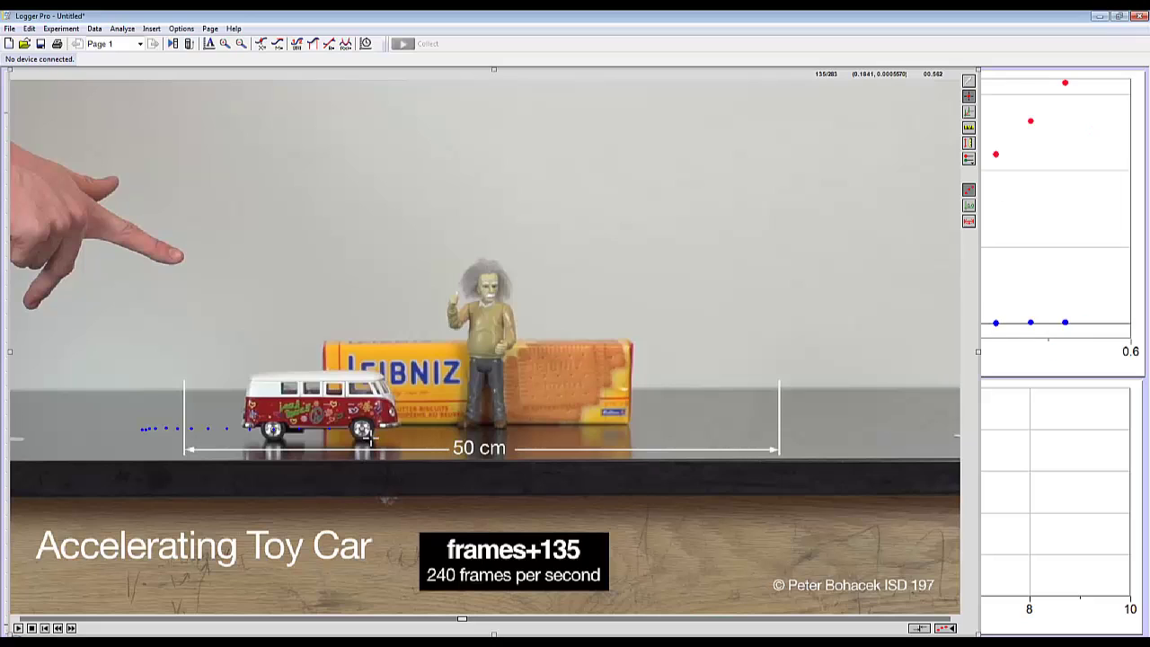
pyautogui.click(365, 435)
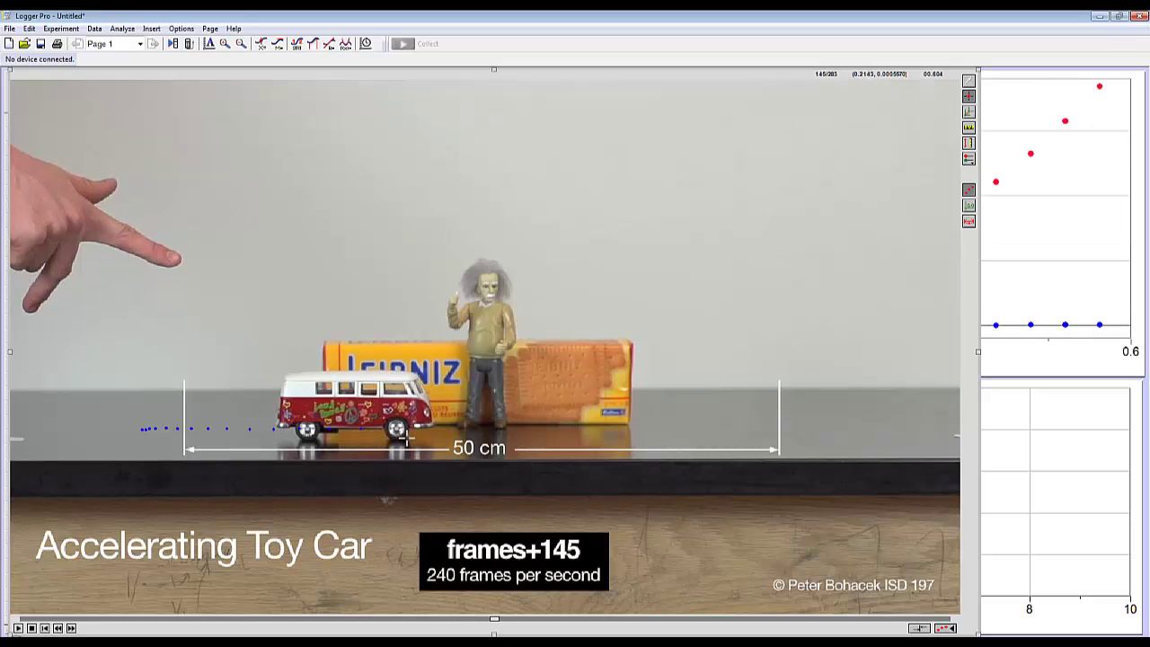
pyautogui.click(405, 436)
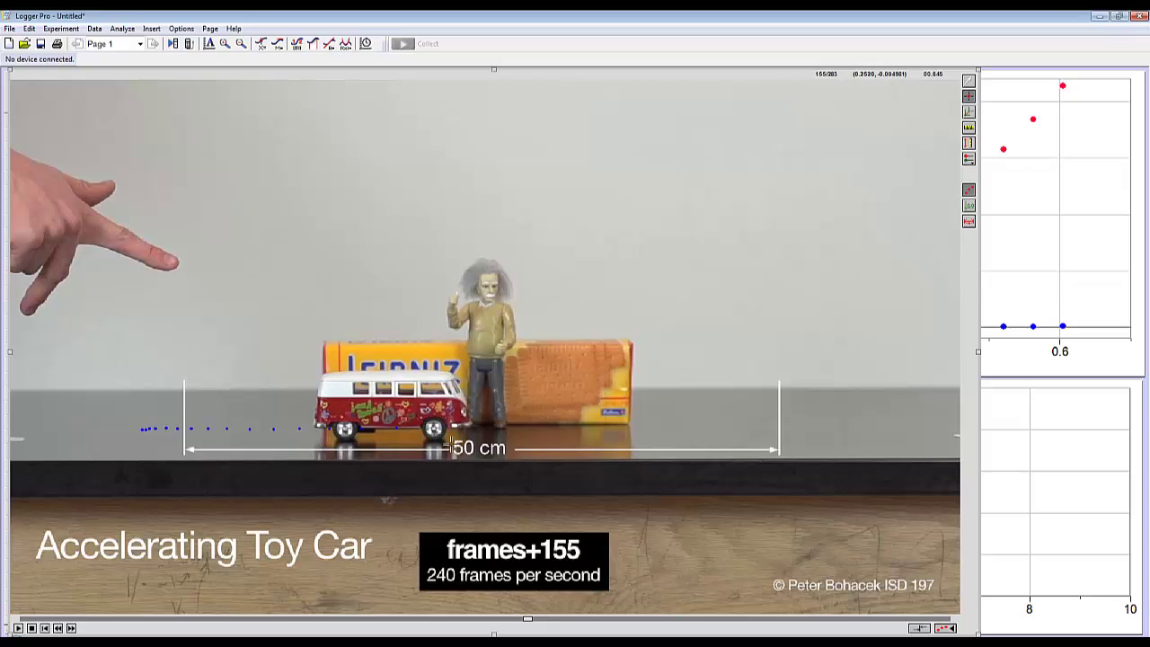
pyautogui.click(442, 437)
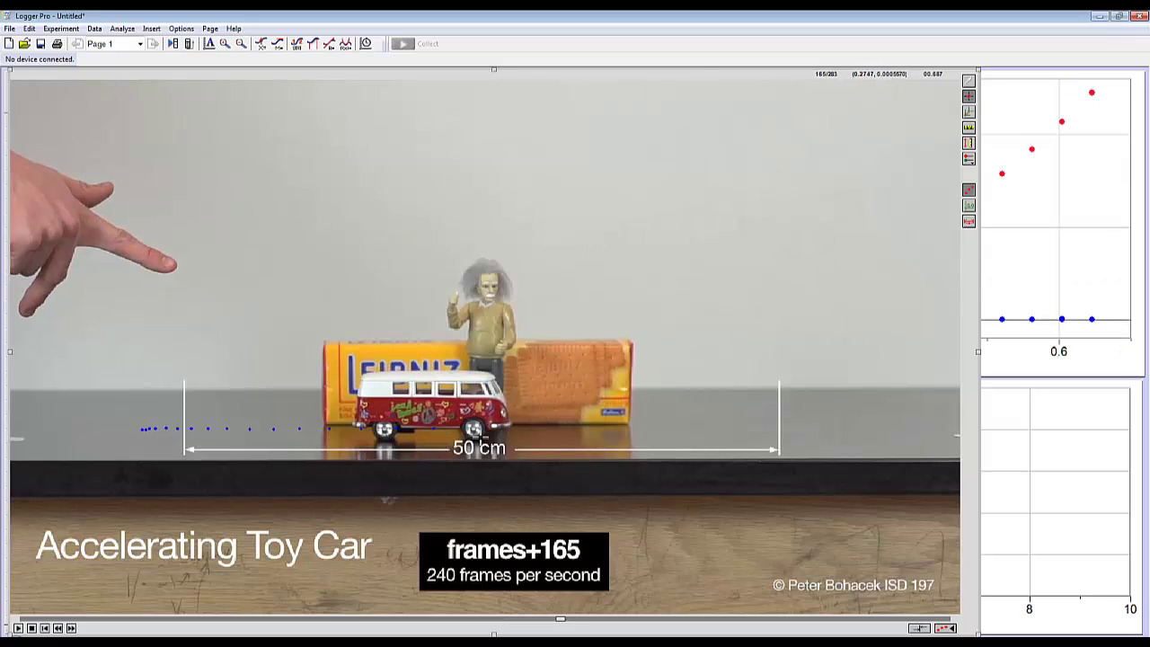
pyautogui.click(476, 433)
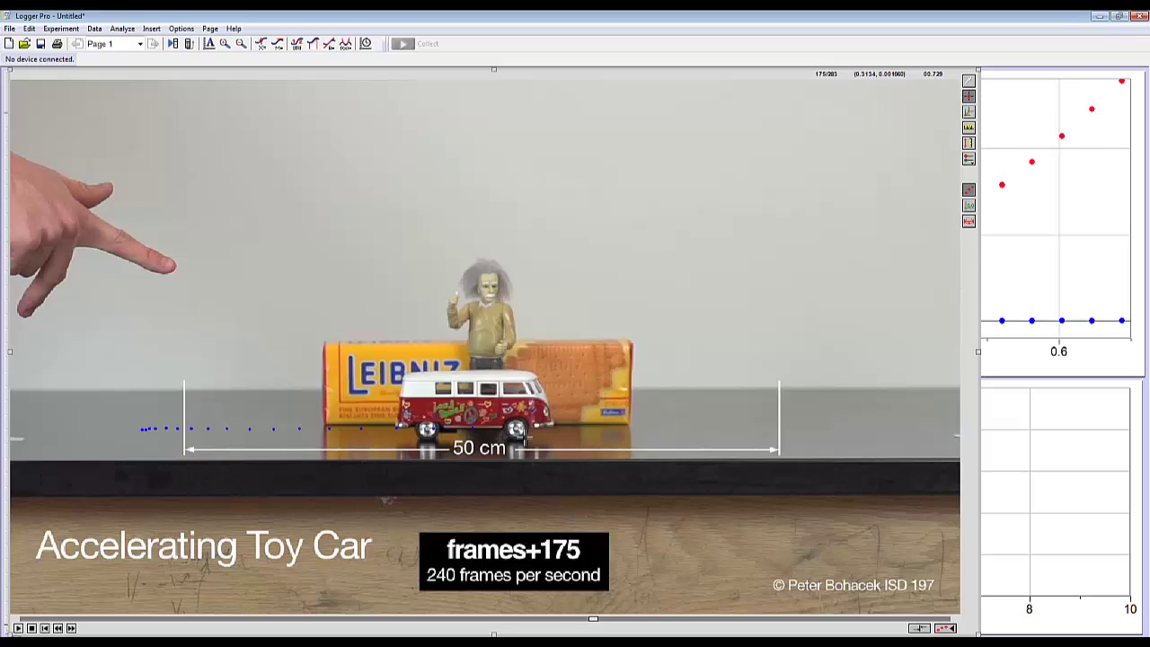
pyautogui.click(524, 437)
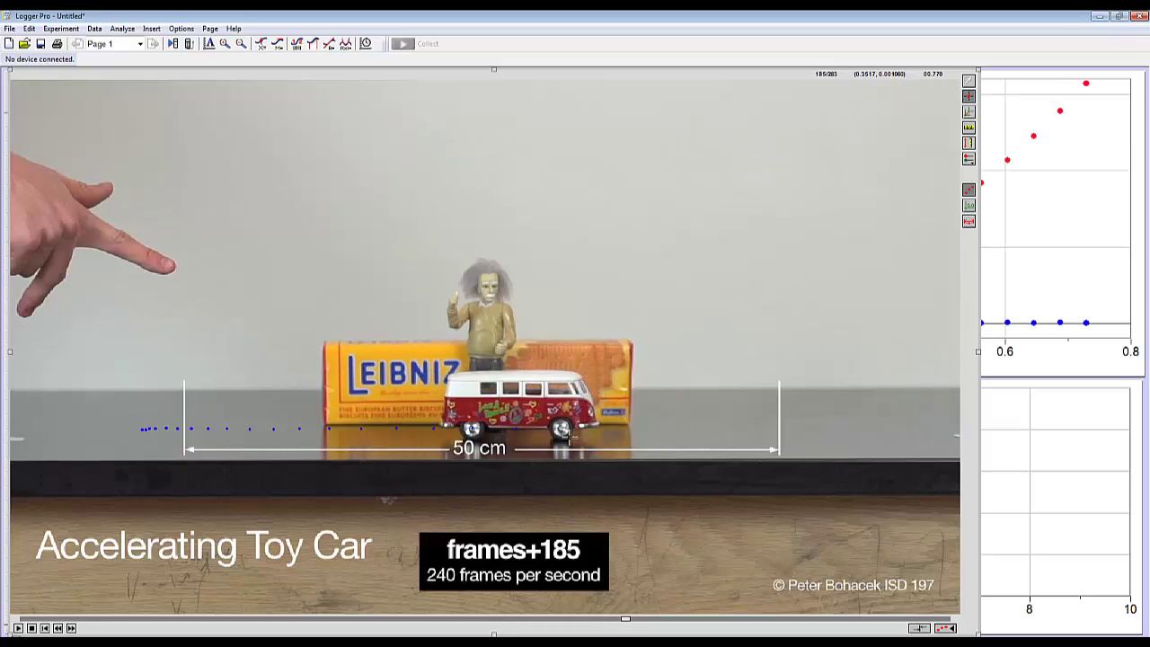
pyautogui.click(569, 438)
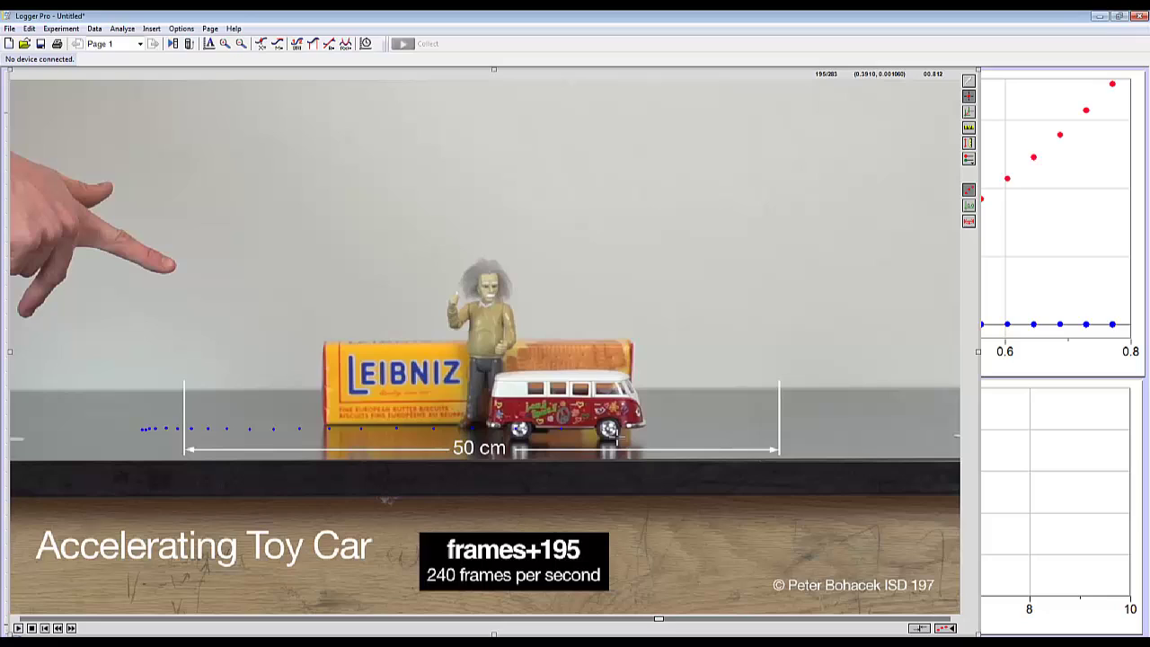
pyautogui.click(614, 437)
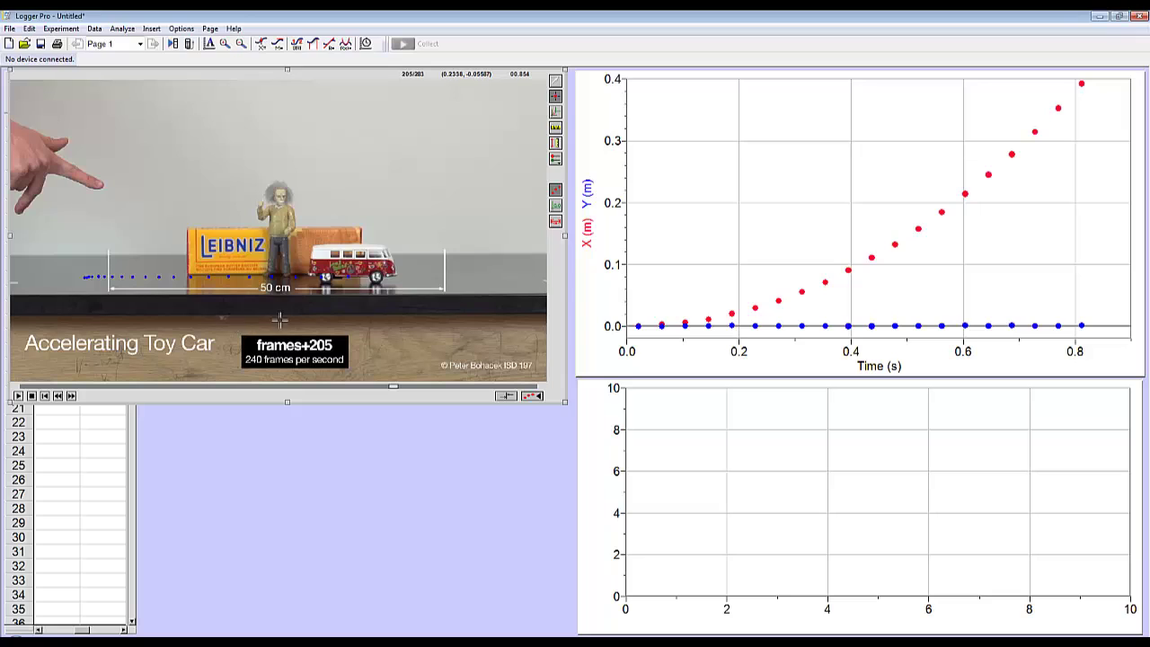
# Switch the top graph's vertical axis to plot only X position (m)
pyautogui.click(588, 218)
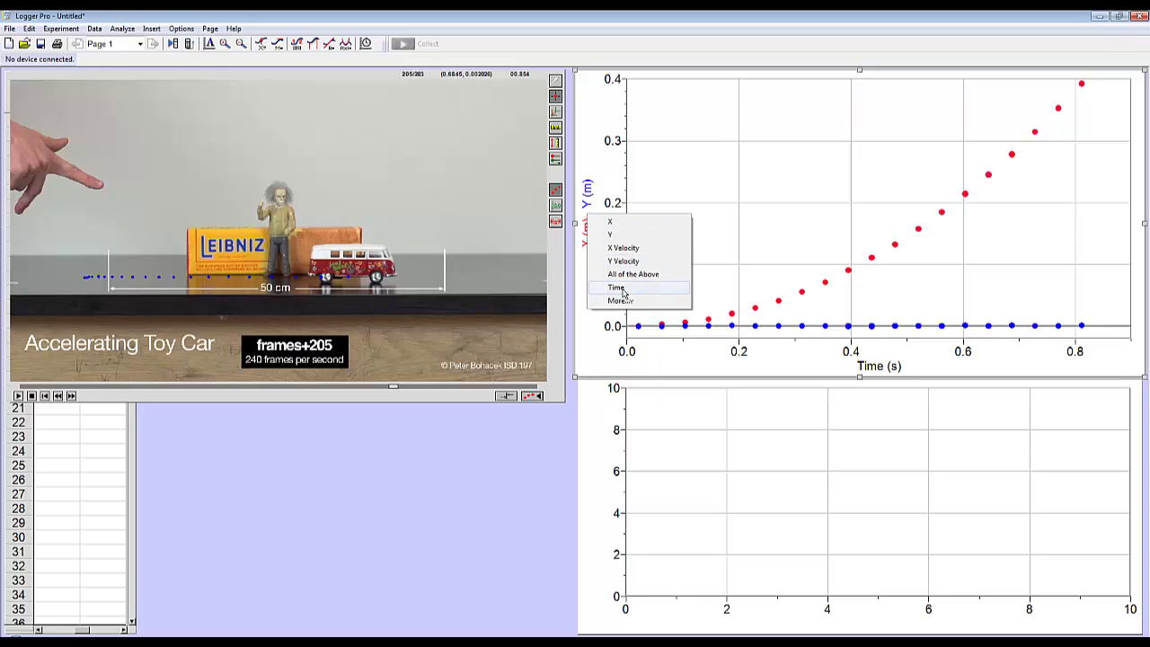
pyautogui.click(632, 222)
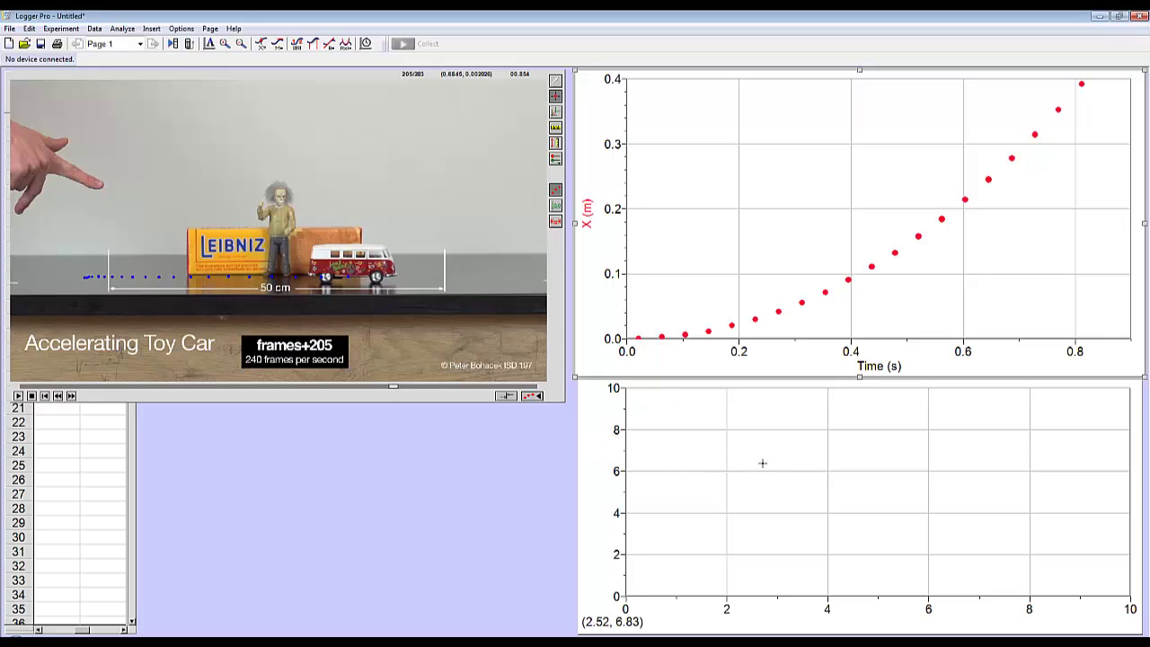
# Choose X Velocity (m/s) as the lower graph's vertical-axis column in Y-Axis Options
pyautogui.click(597, 491)
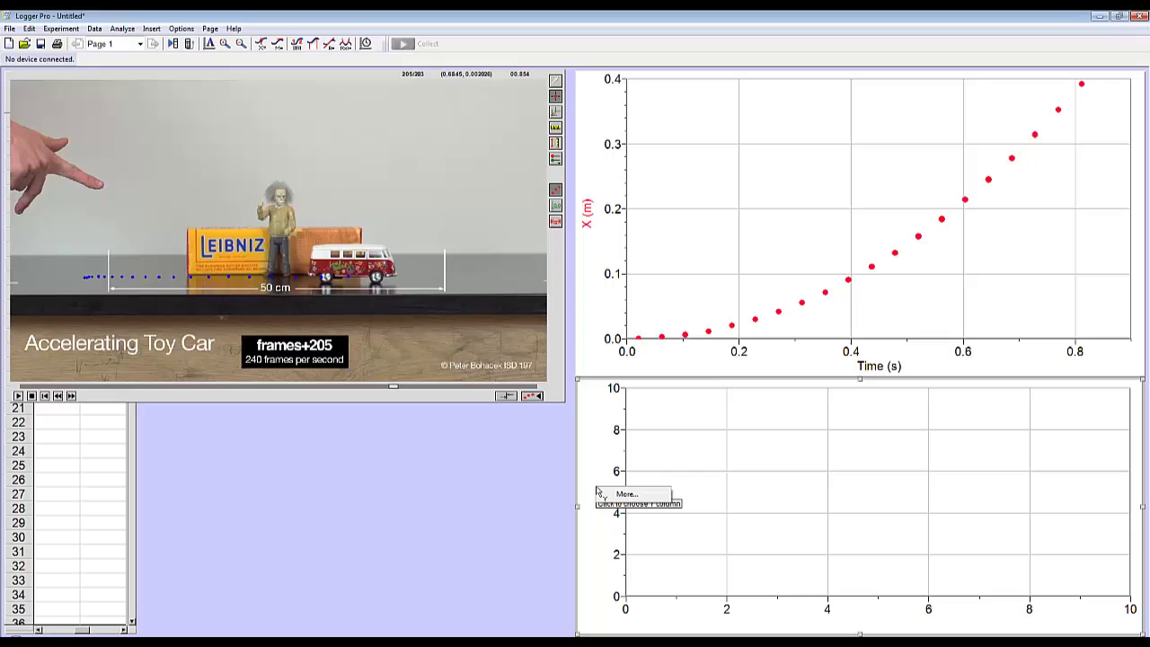
pyautogui.click(638, 496)
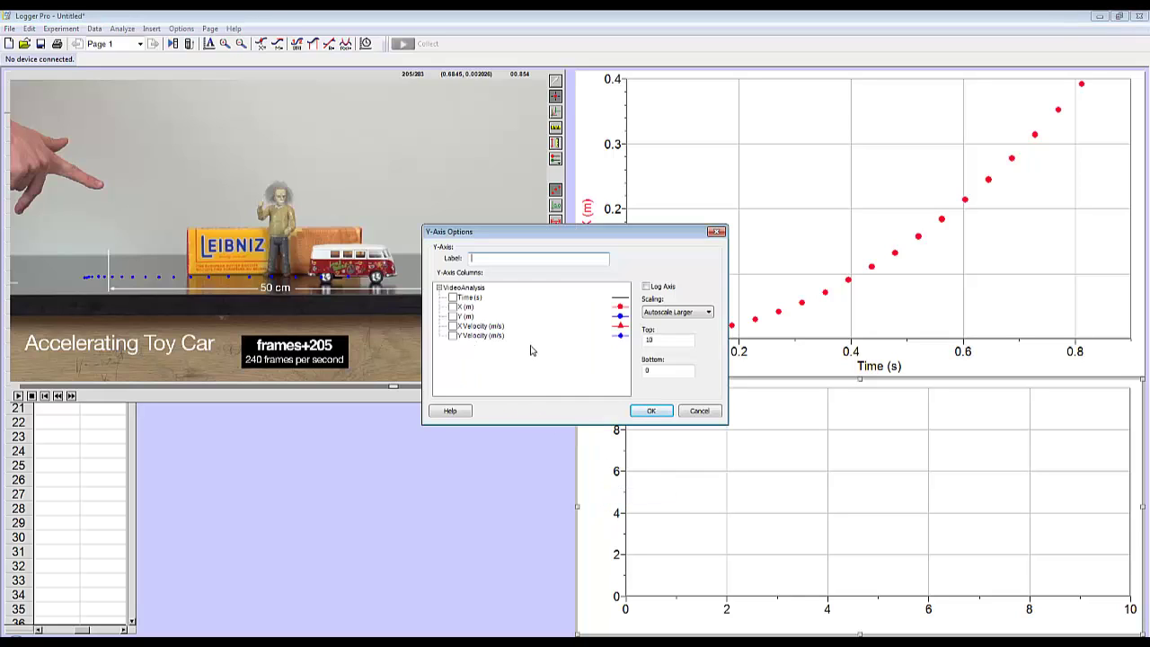
pyautogui.click(453, 327)
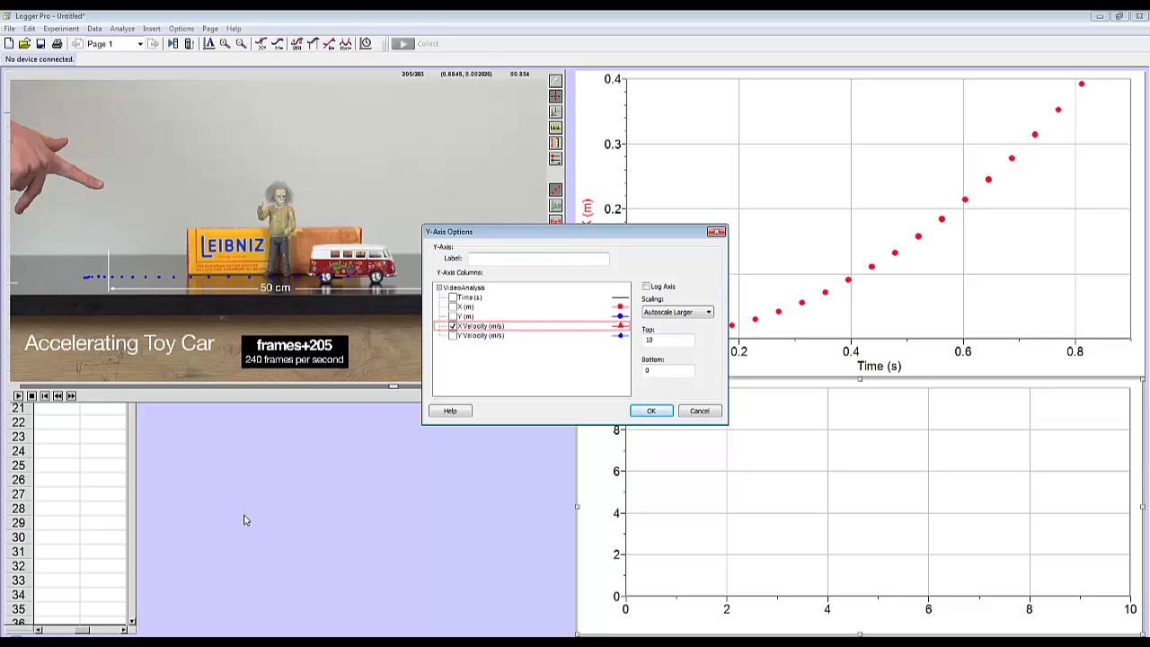
pyautogui.click(651, 411)
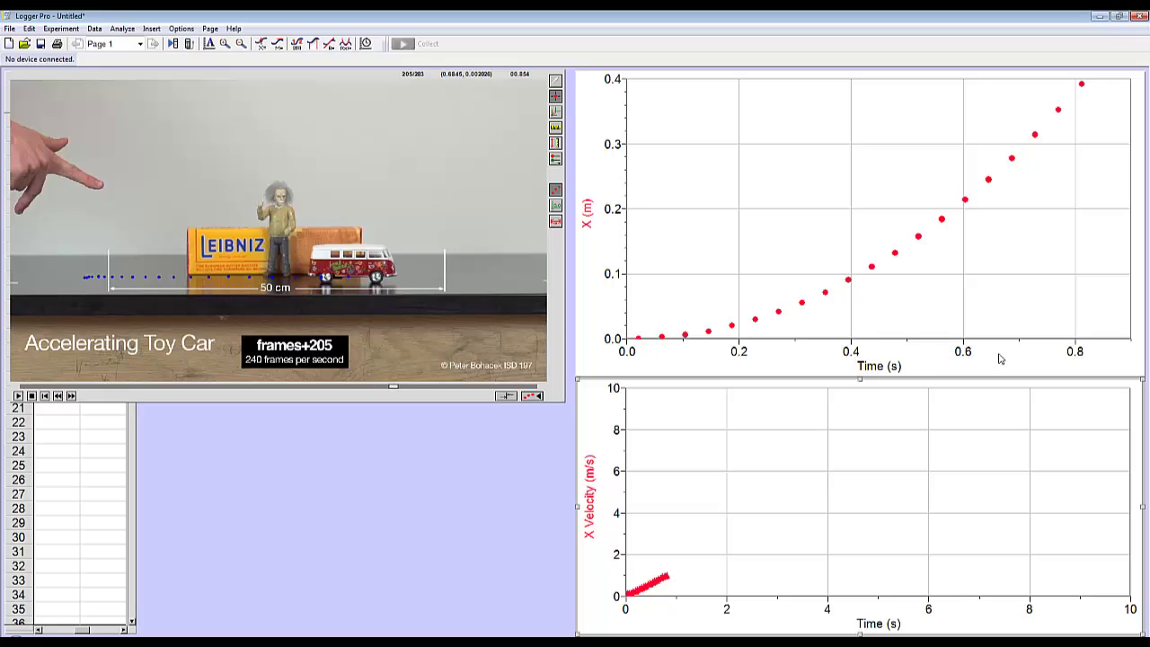
# Set the velocity graph's time-axis maximum to 1 s and its velocity-axis maximum to 1 m/s
pyautogui.click(1131, 612)
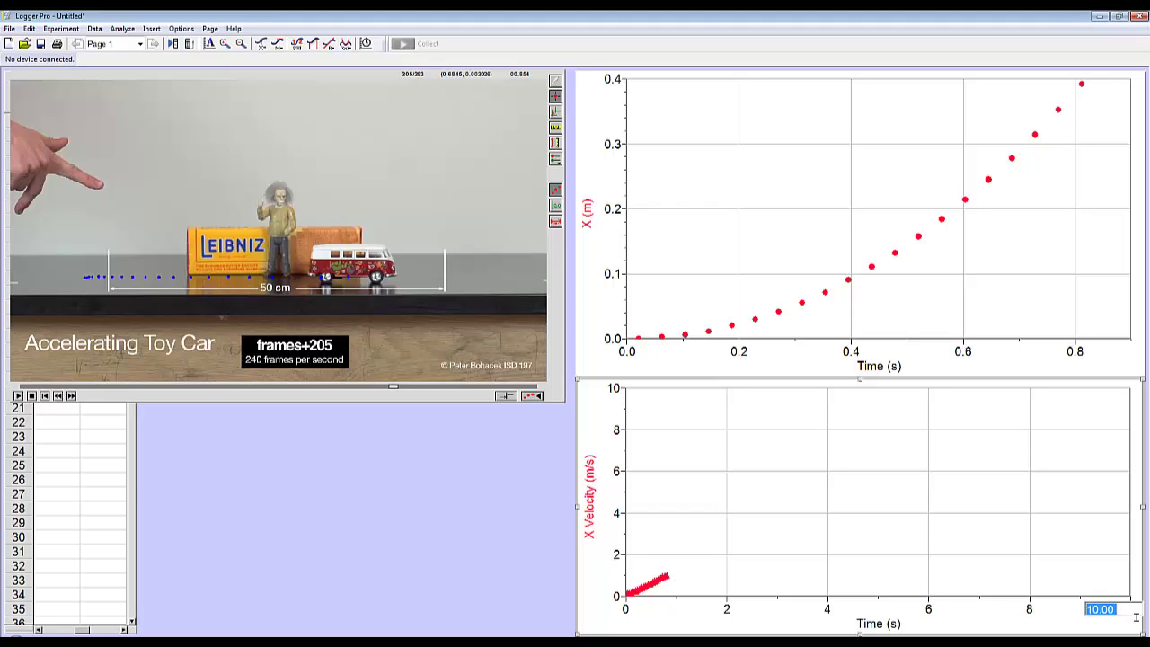
pyautogui.write('1')
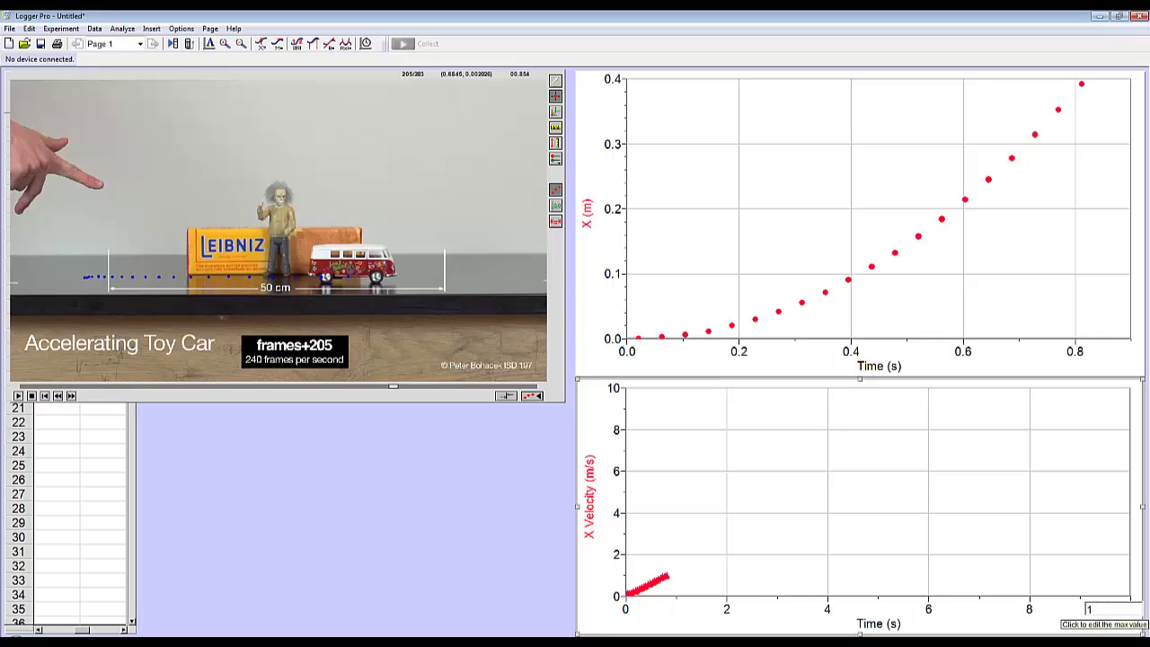
pyautogui.press('Return')
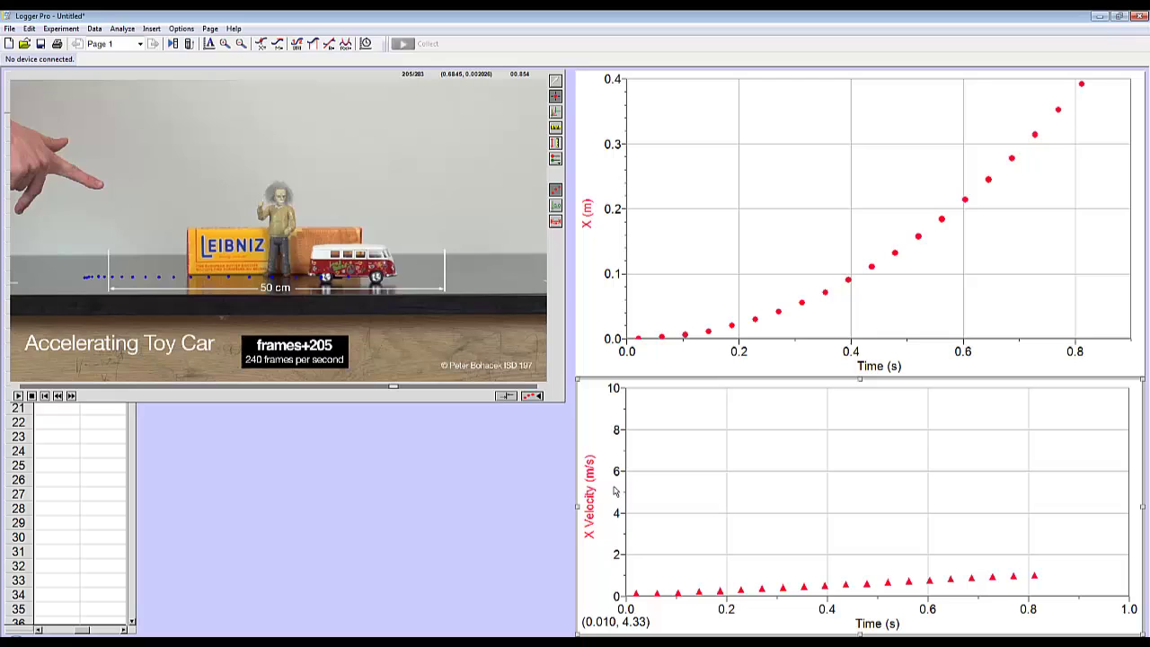
pyautogui.click(617, 403)
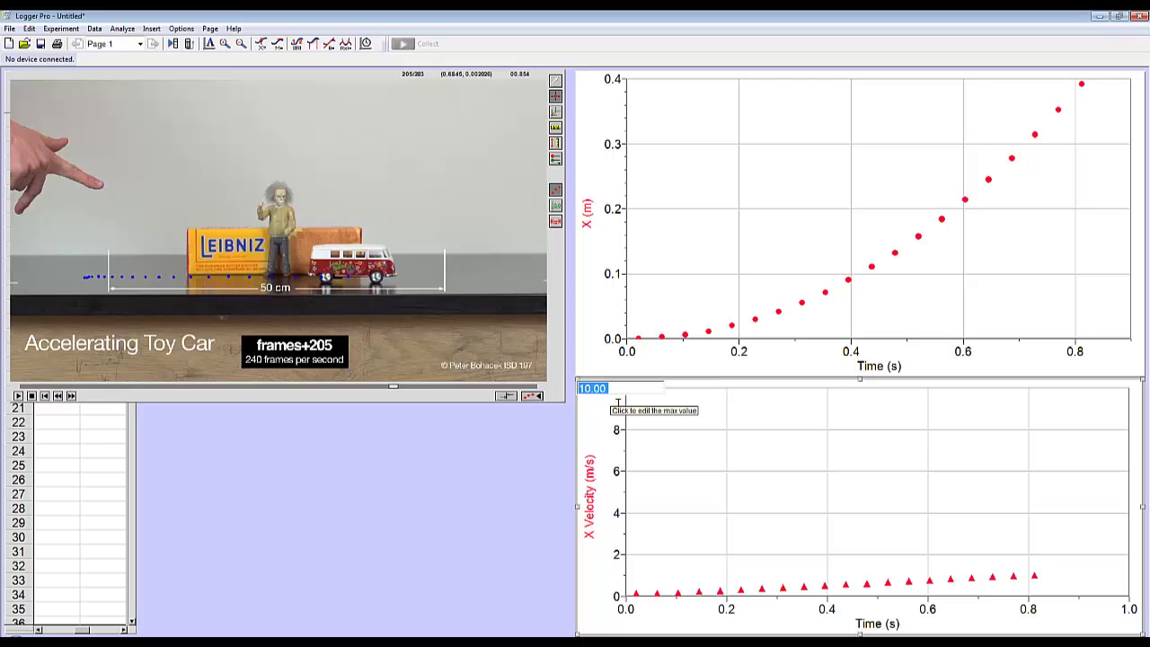
pyautogui.write('2')
pyautogui.press('Return')
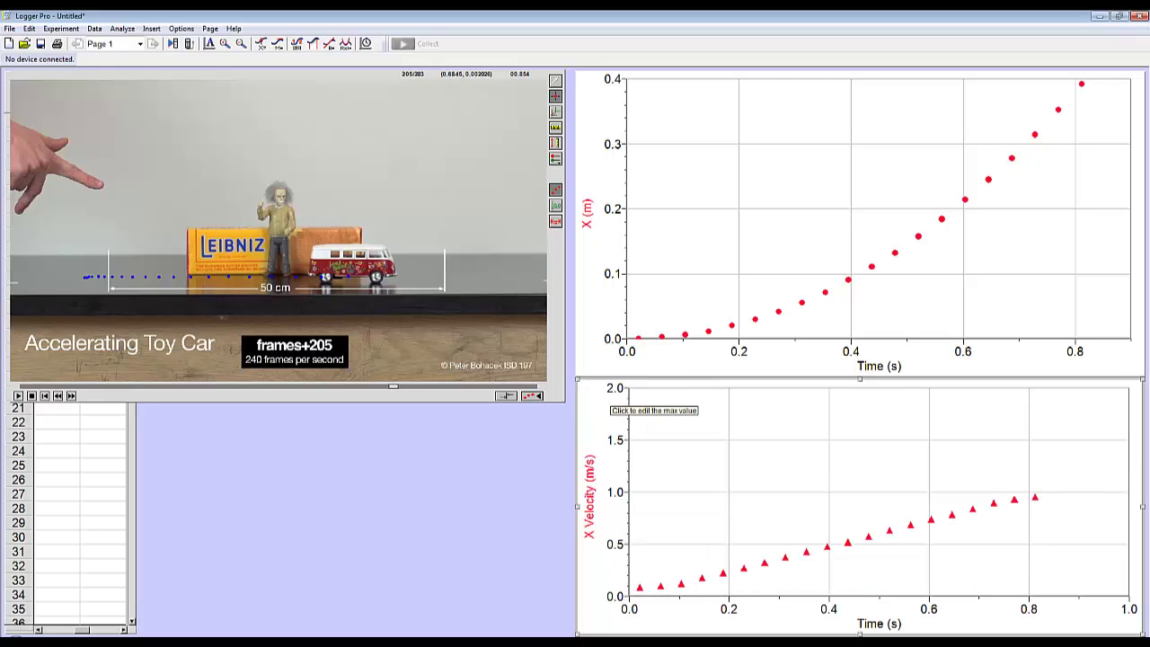
pyautogui.click(620, 403)
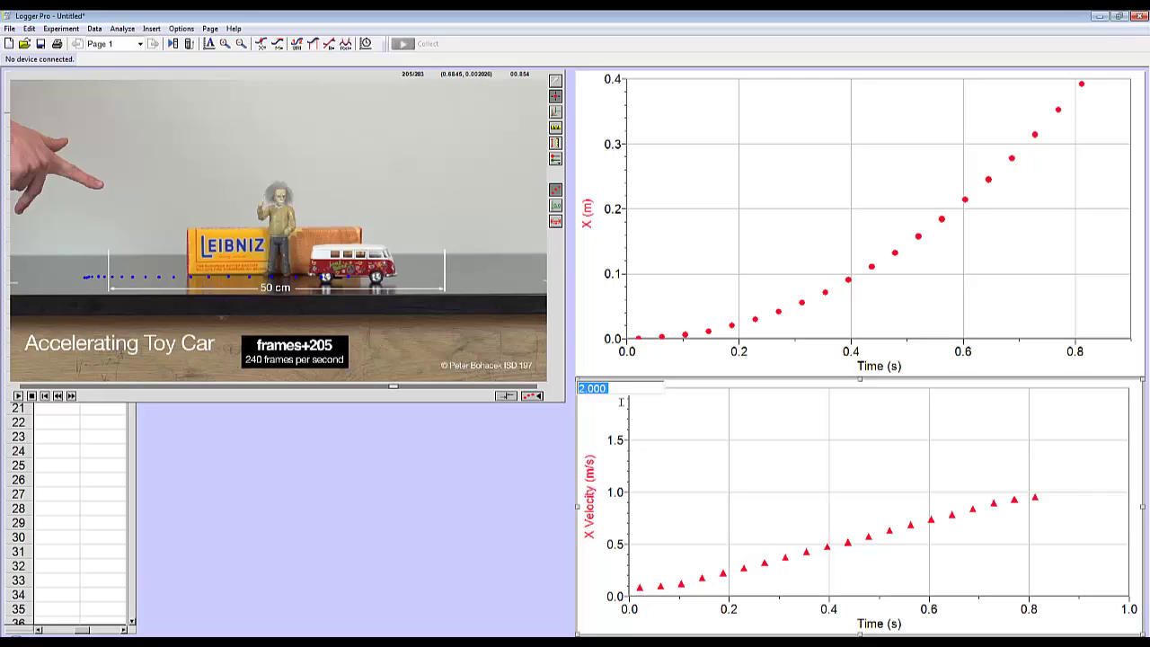
pyautogui.write('1')
pyautogui.press('Return')
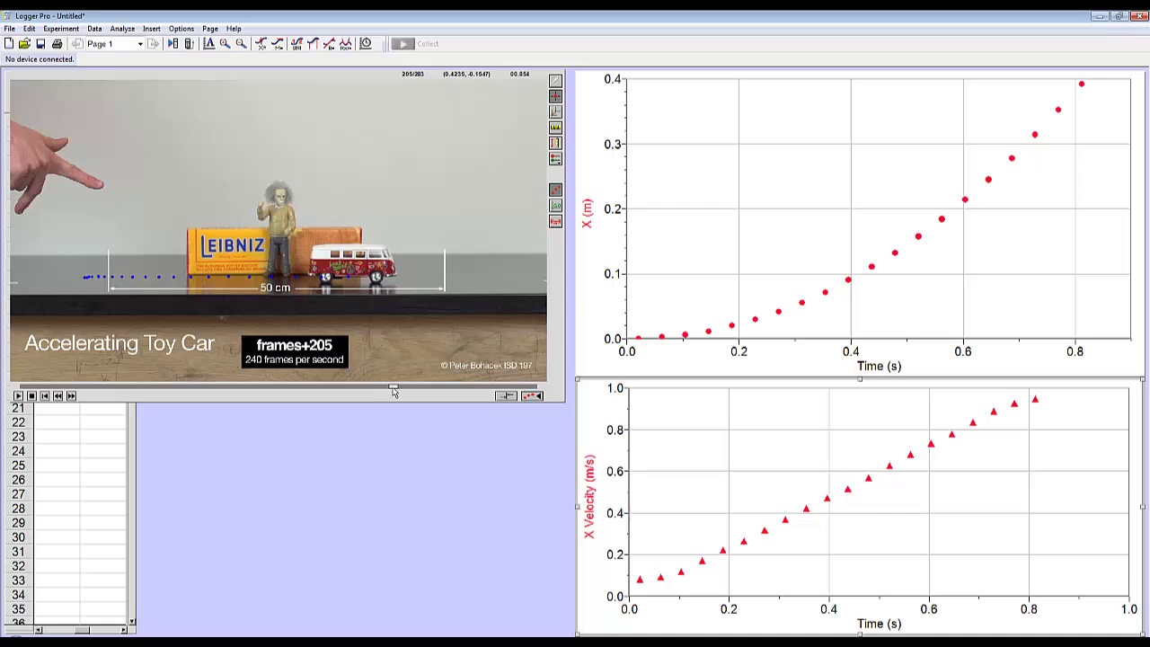
# Rewind the movie to its start, then step forward three frames to the 0.020833 s frame
pyautogui.moveTo(393, 389); pyautogui.dragTo(28, 389)
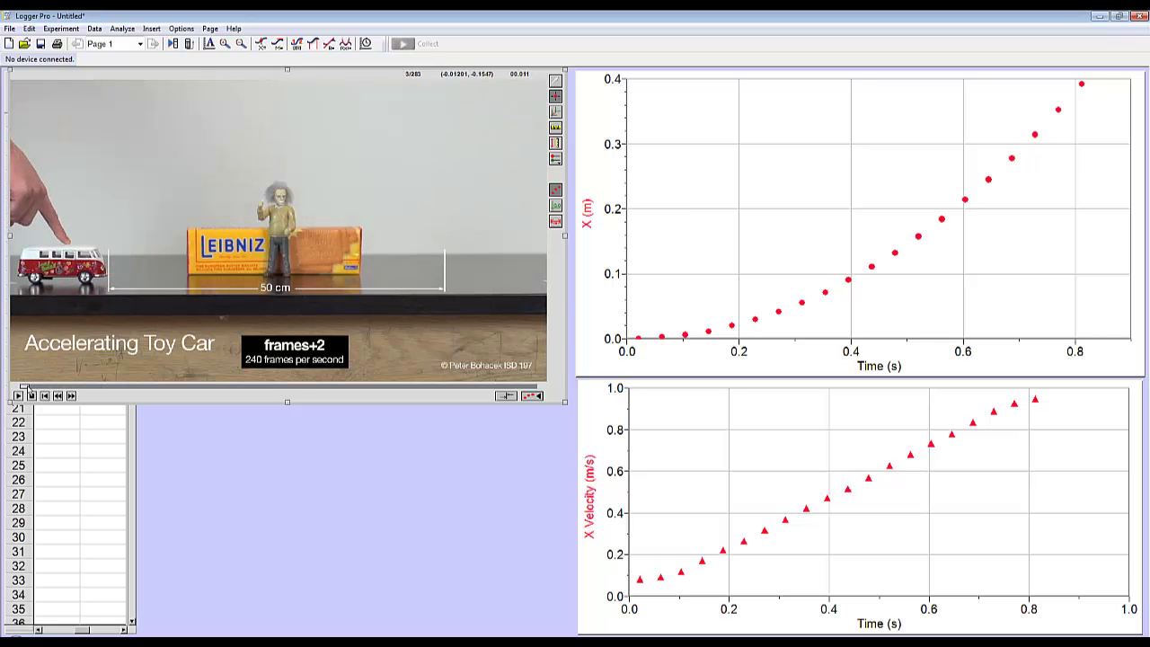
pyautogui.click(71, 397)
pyautogui.click(71, 396)
pyautogui.click(71, 396)
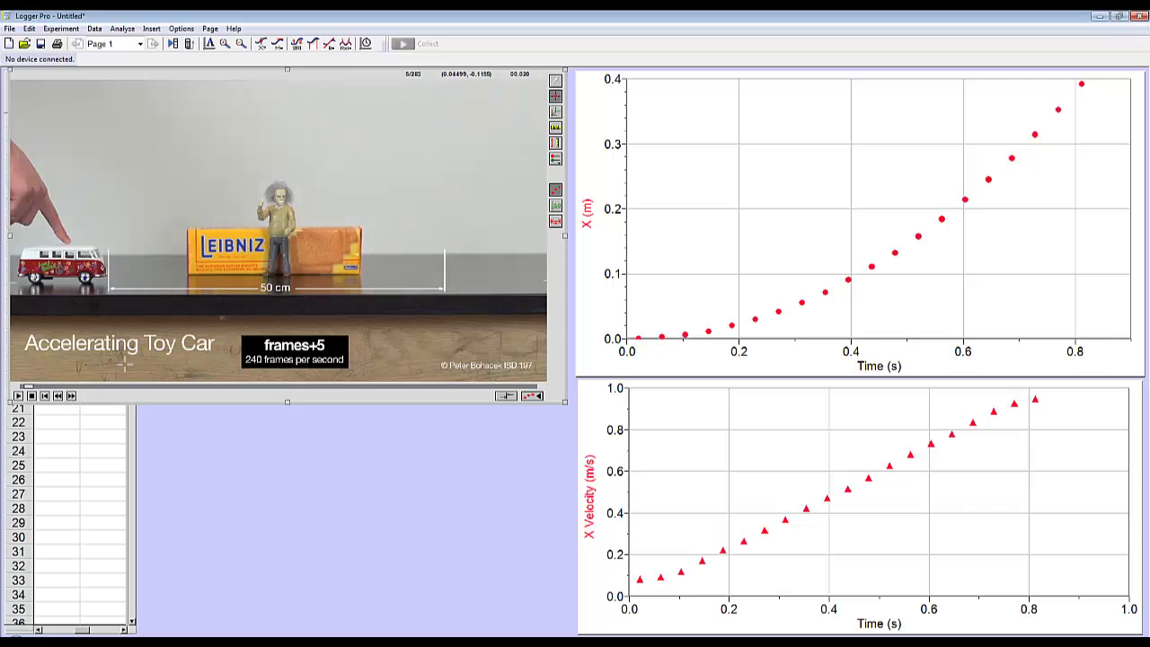
# Sync the movie to the graph so that frame corresponds to Graph Time 0
pyautogui.click(513, 400)
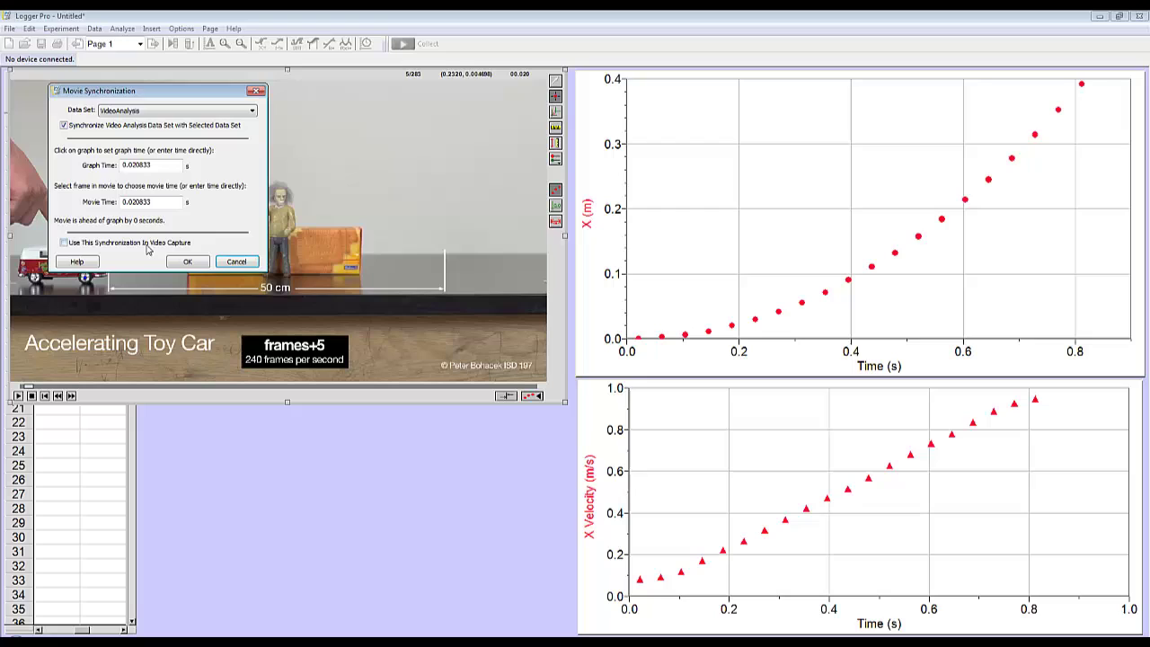
pyautogui.doubleClick(167, 167)
pyautogui.write('0')
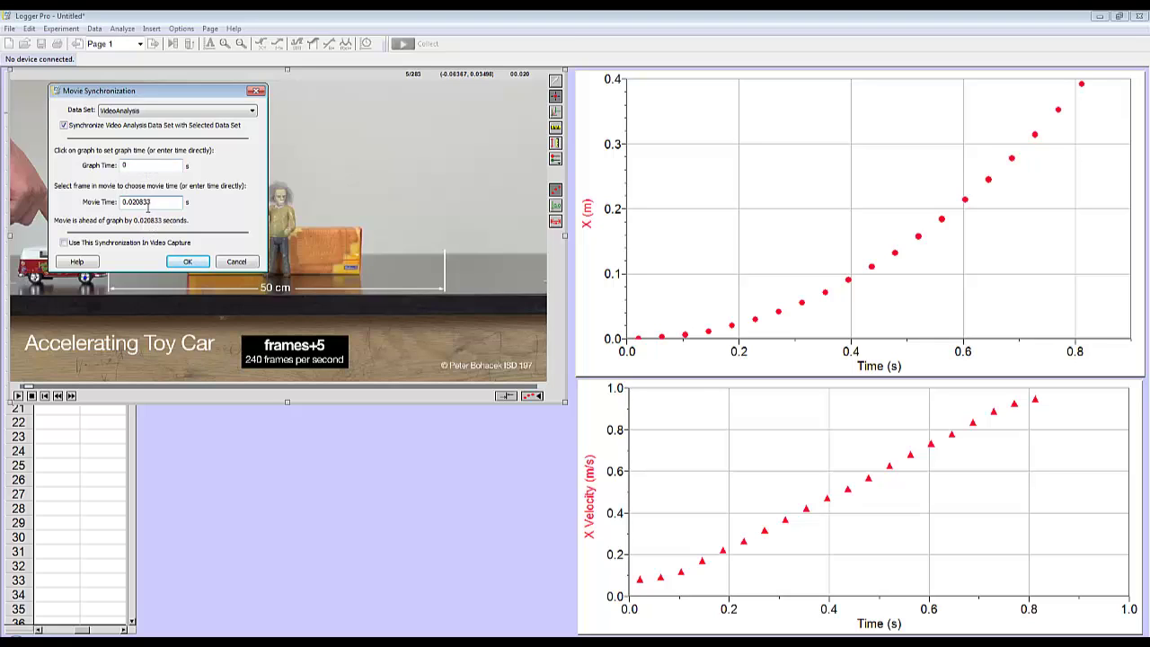
pyautogui.click(186, 264)
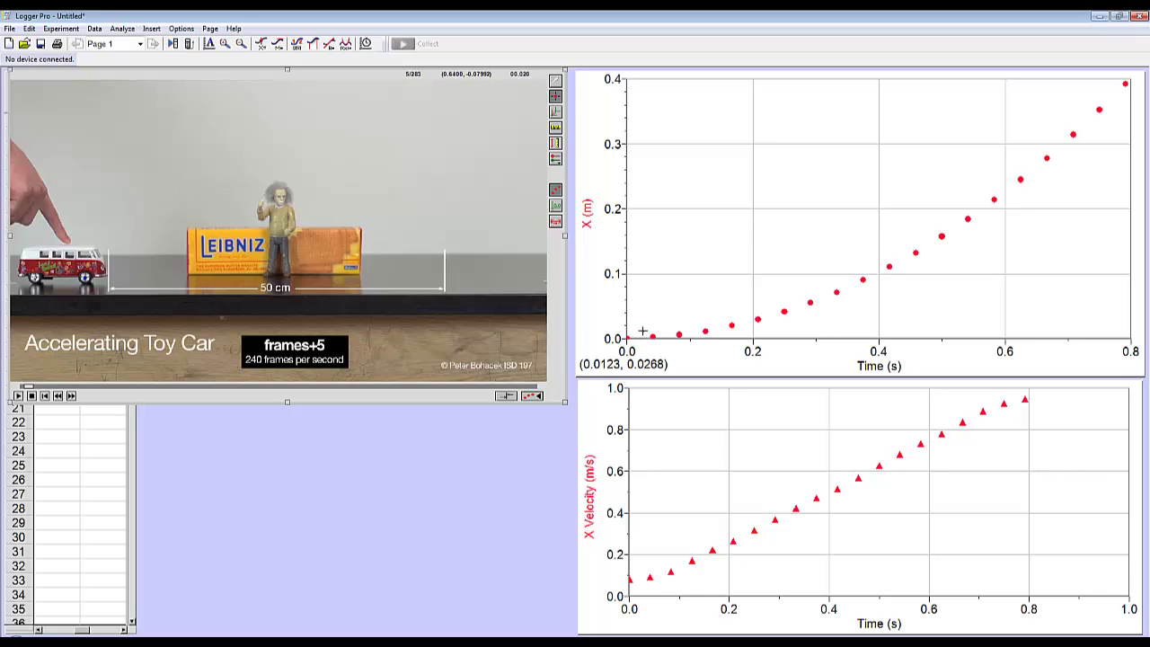
# Bring the Y and Vx data table in front of the movie, leaving the X graph maximum at 0.4
pyautogui.click(105, 480)
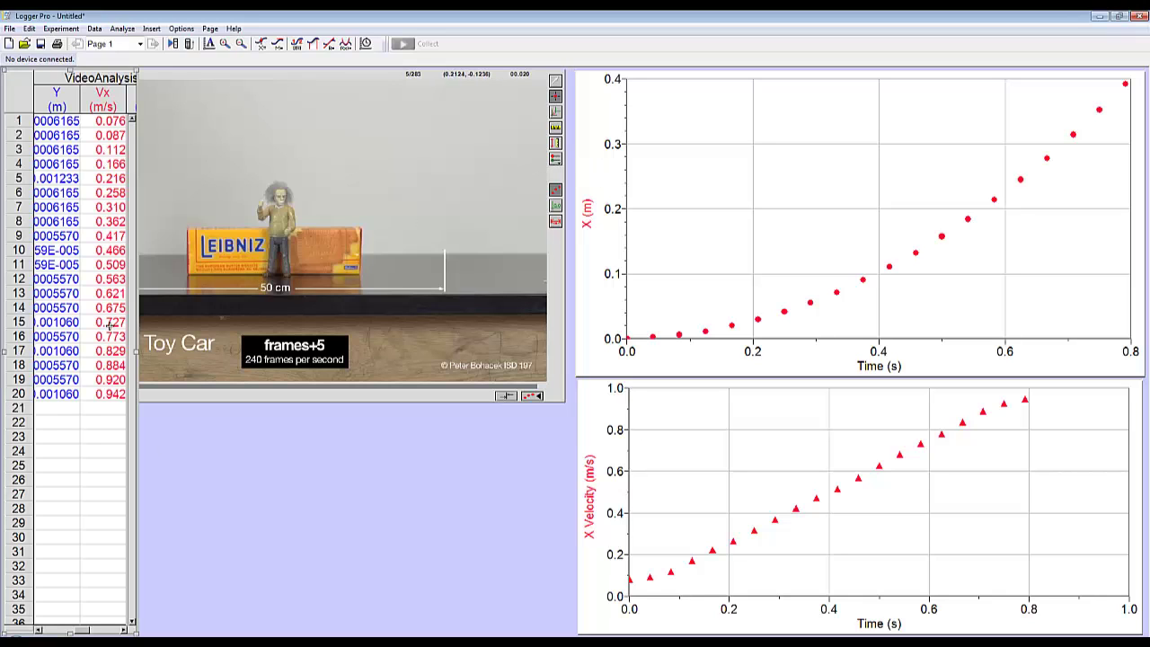
pyautogui.click(596, 80)
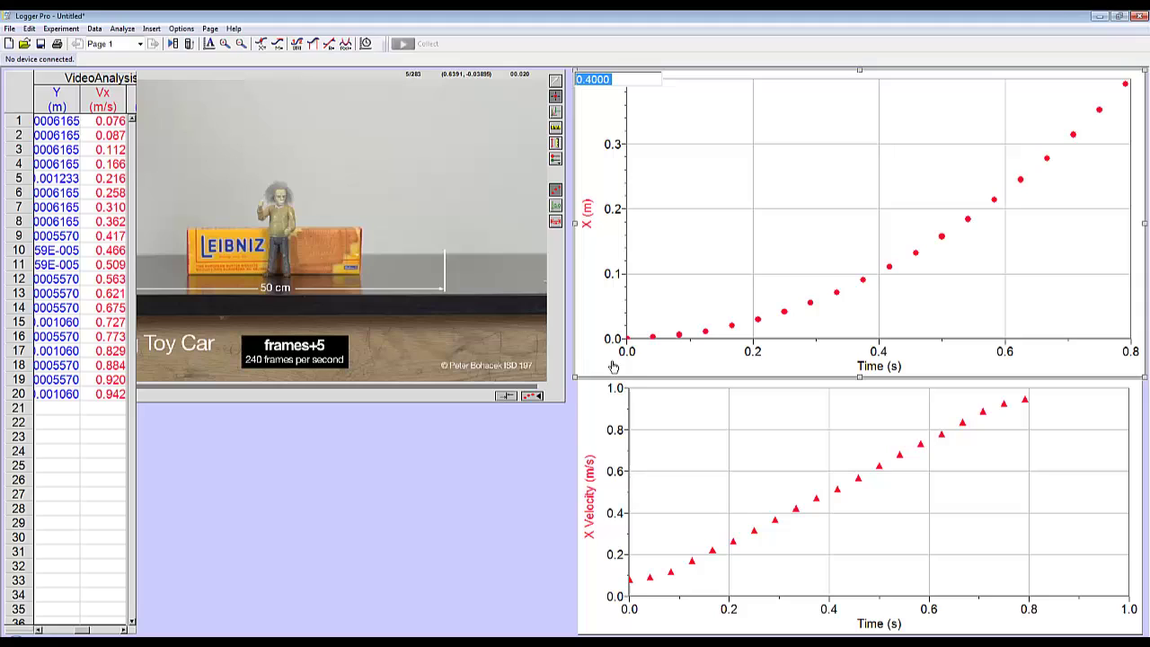
pyautogui.click(582, 406)
pyautogui.click(585, 370)
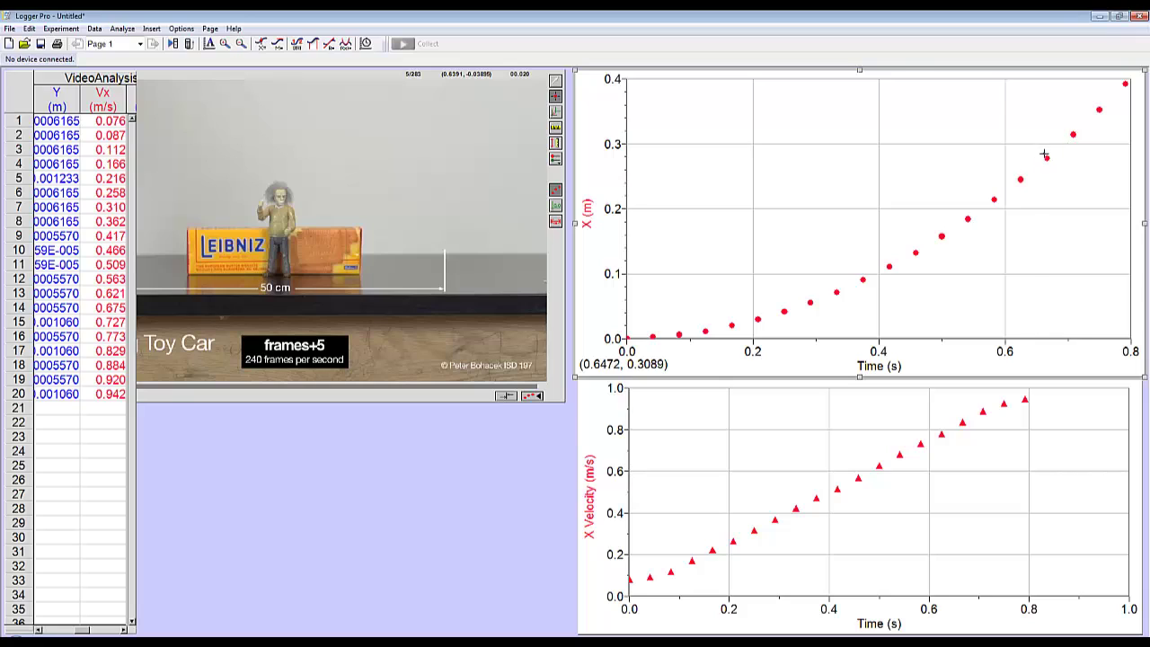
# Select the X data from 0 to about 0.65 s and try a quadratic At^2+Bt+C curve fit
pyautogui.moveTo(1034, 139)
pyautogui.mouseDown()
pyautogui.moveTo(676, 342)
pyautogui.moveTo(625, 345)
pyautogui.mouseUp()
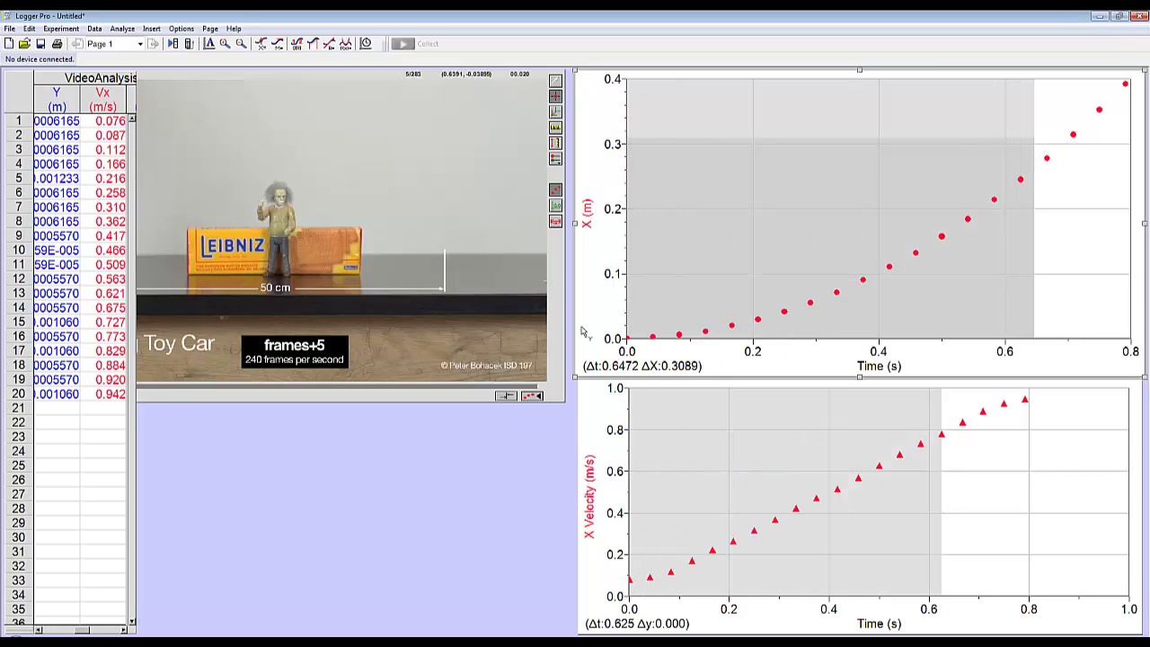
pyautogui.click(346, 44)
pyautogui.click(385, 363)
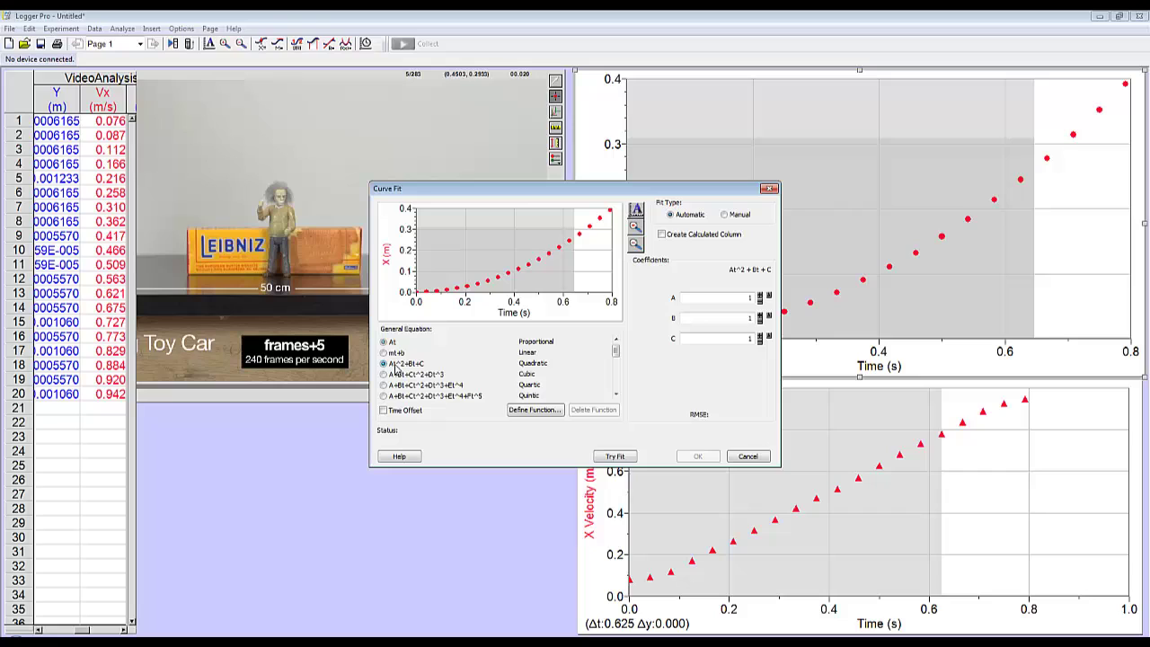
pyautogui.click(612, 457)
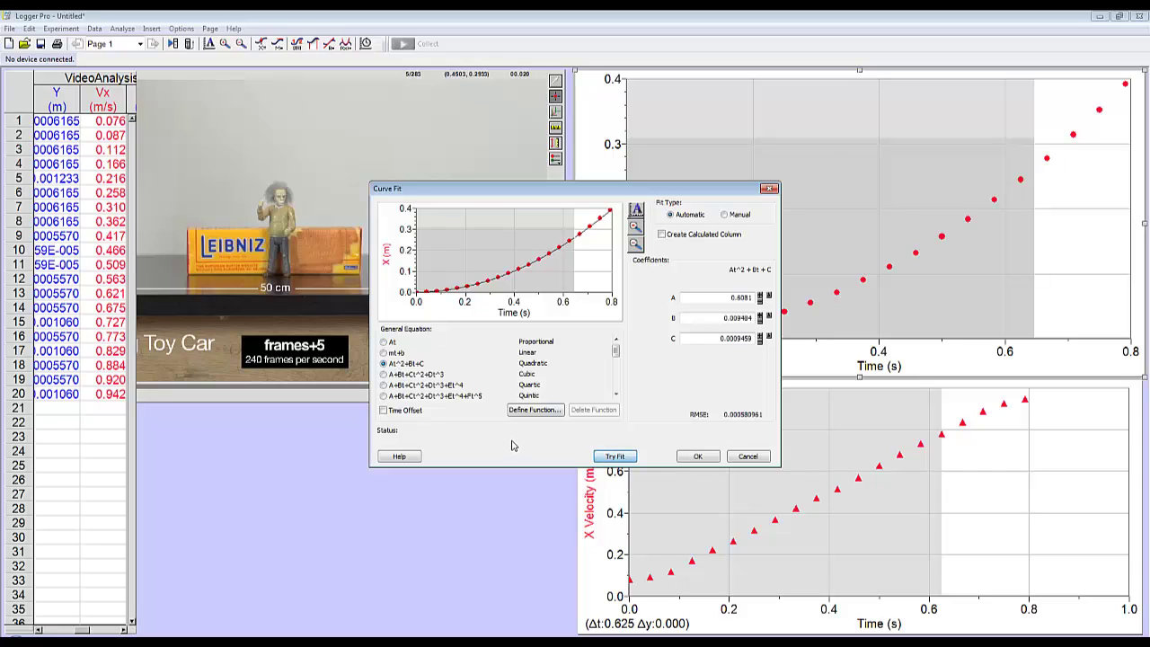